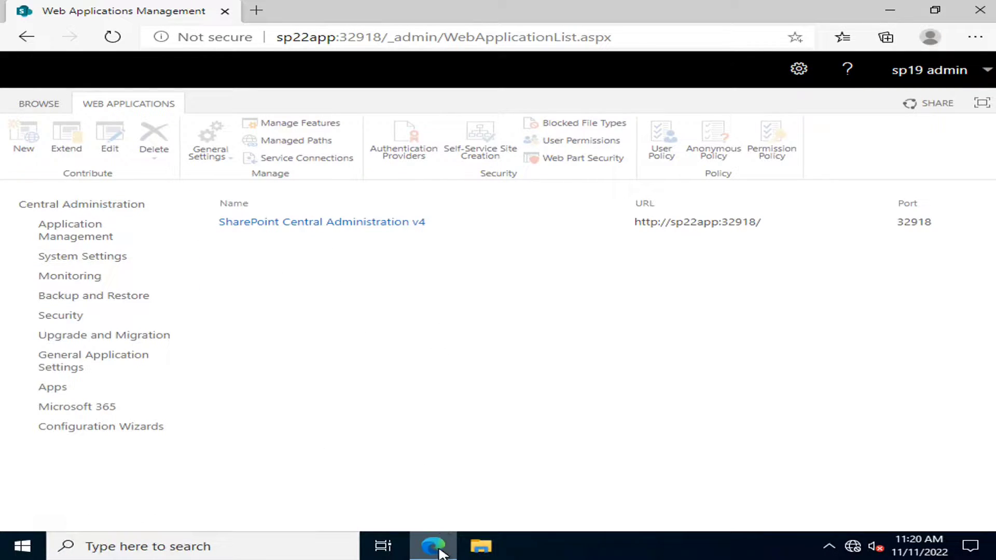
# Step: Copy the Central Administration URL and launch Internet Explorer as administrator, postponing first-run setup
pyautogui.click(422, 37)
pyautogui.hotkey('ctrl', 'c')
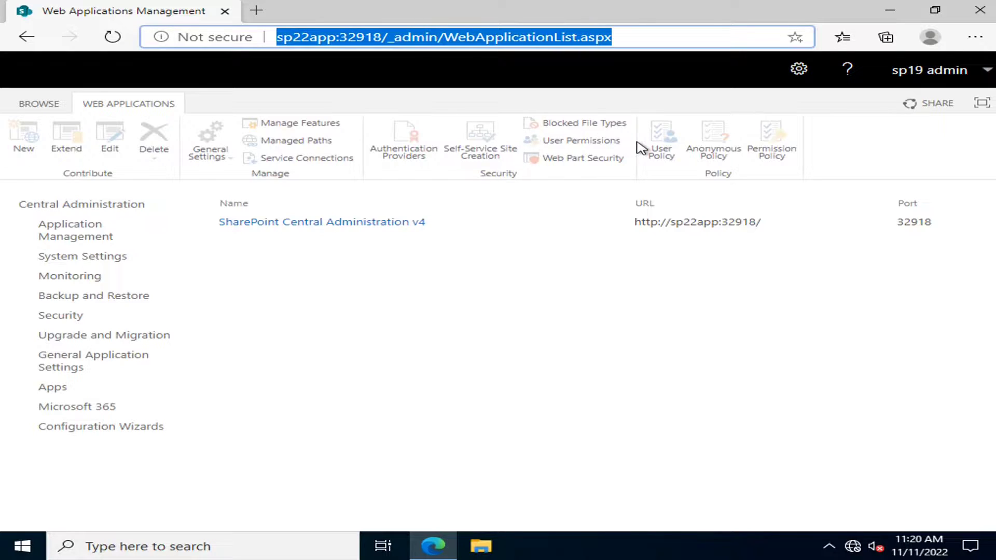
pyautogui.press('super')
pyautogui.write('inter')
pyautogui.rightClick(178, 147)
pyautogui.click(240, 104)
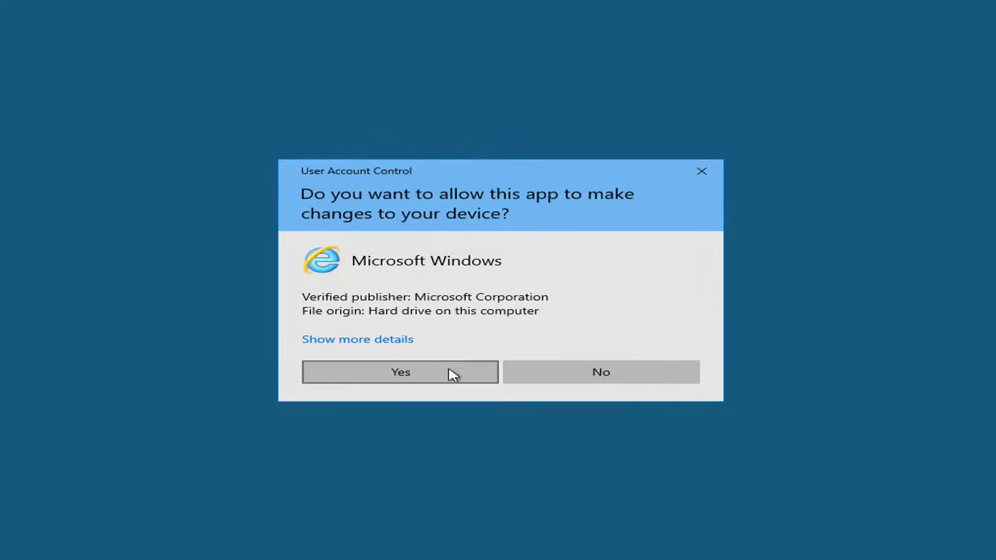
pyautogui.click(451, 372)
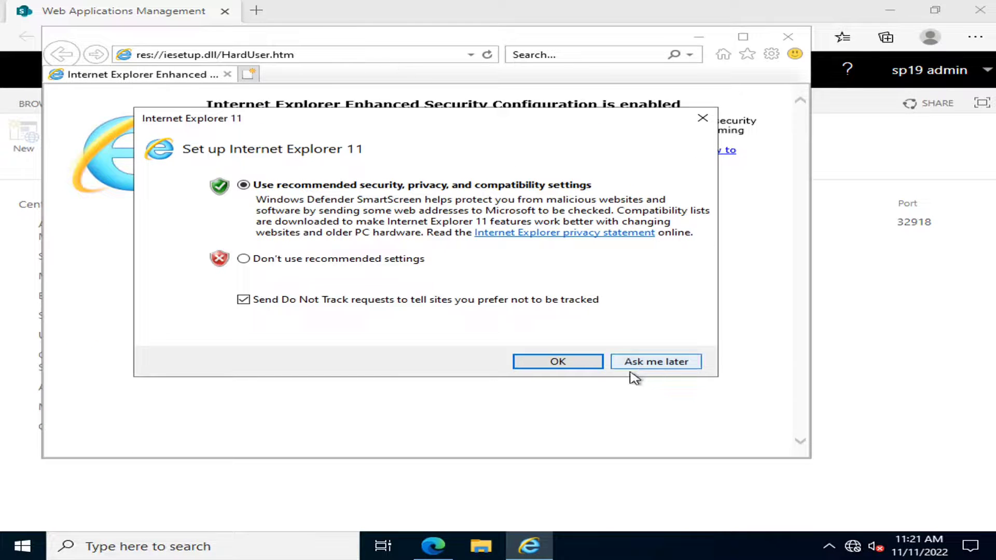
pyautogui.click(635, 365)
# Step: Load the Web Applications Management page in Internet Explorer, sign in with the admin account, and close Edge
pyautogui.click(320, 54)
pyautogui.hotkey('ctrl', 'v')
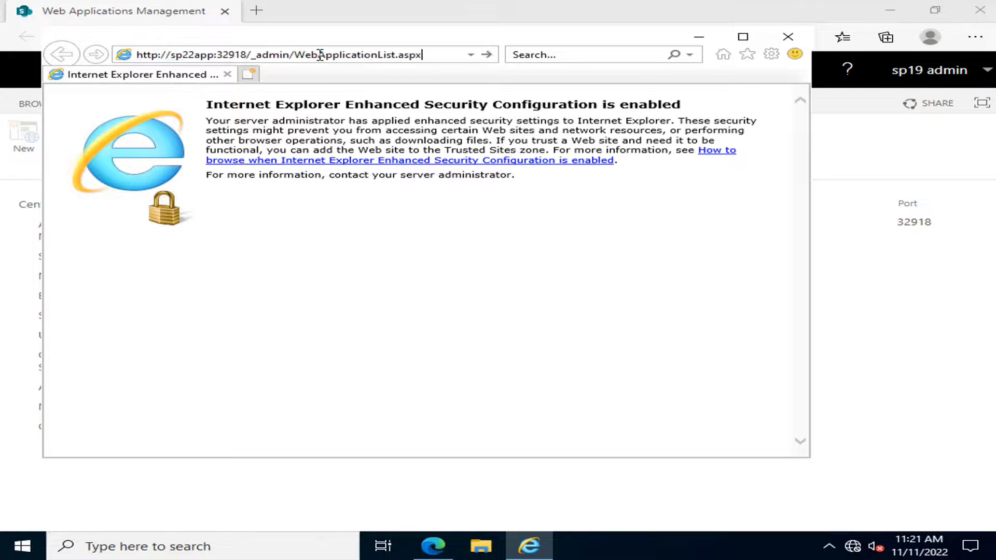
pyautogui.press('Return')
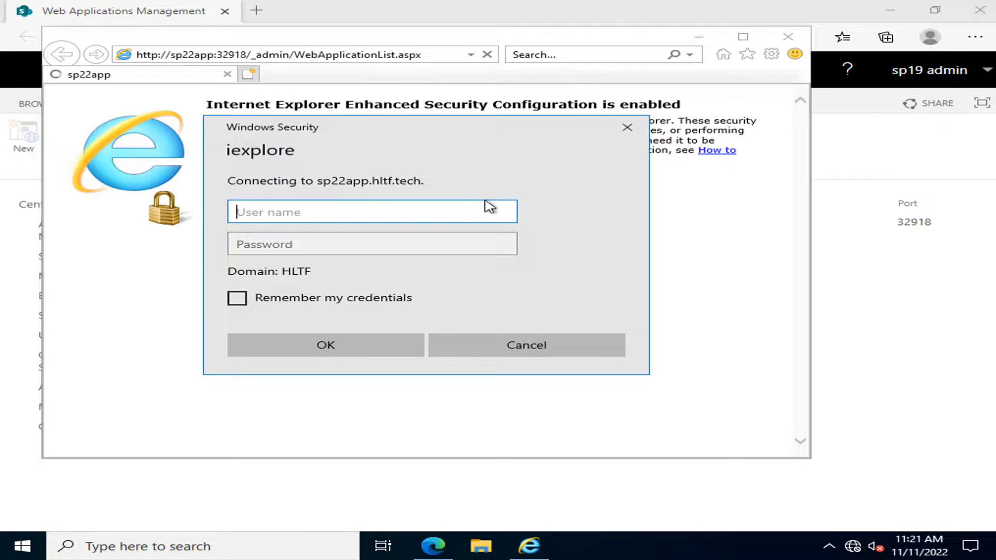
pyautogui.write('sp19admin')
pyautogui.press('Tab')
pyautogui.write('***********')
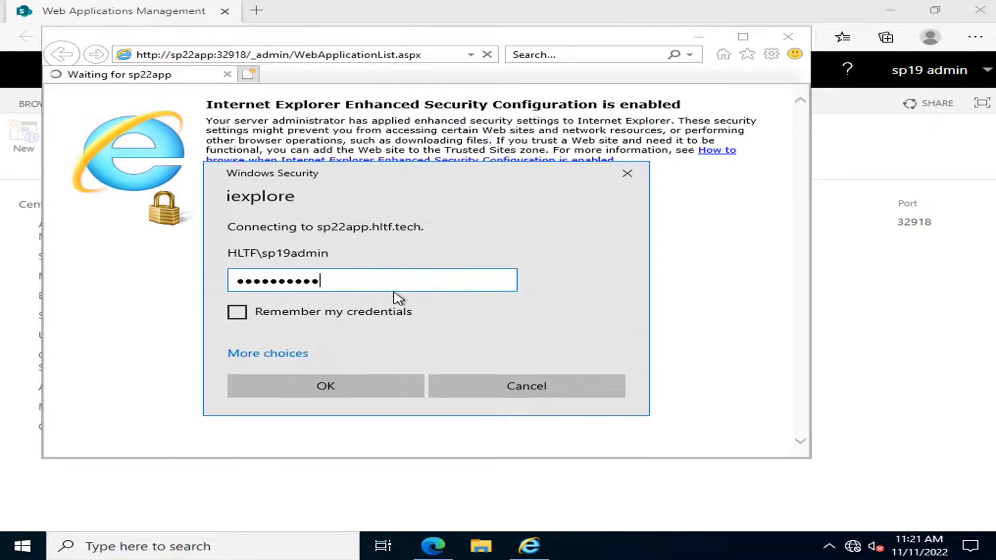
pyautogui.press('Return')
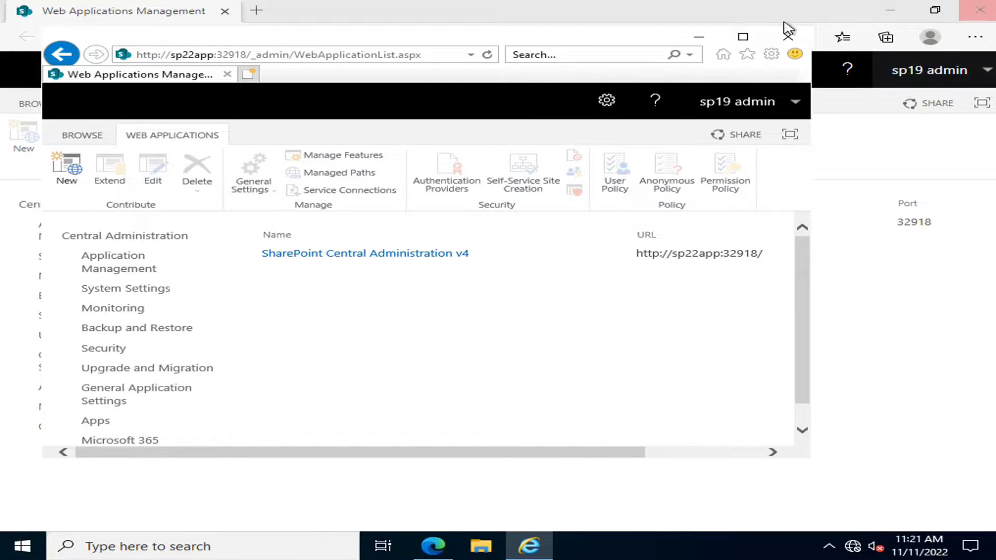
pyautogui.click(979, 10)
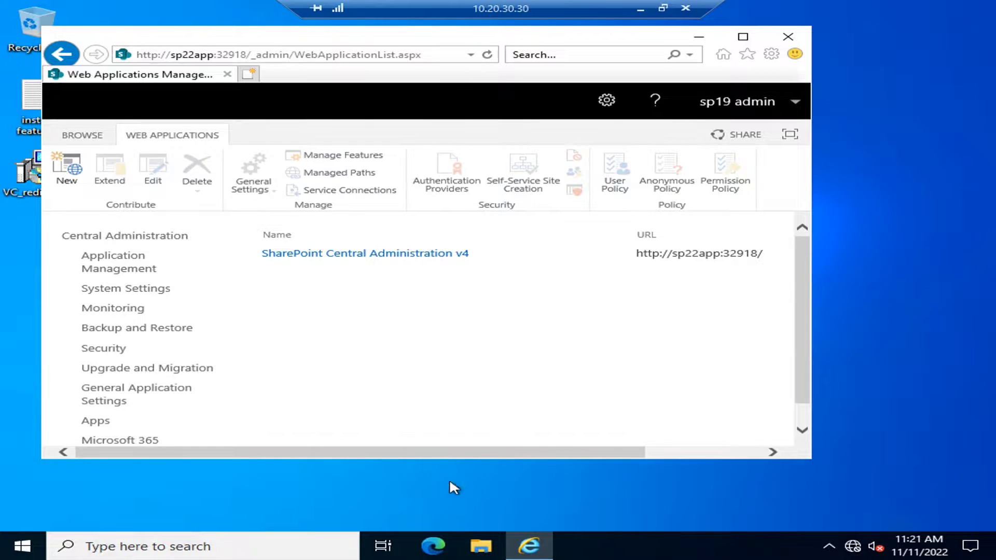
# Step: Maximize Internet Explorer, bring it to the front, and start a new web application
pyautogui.click(743, 37)
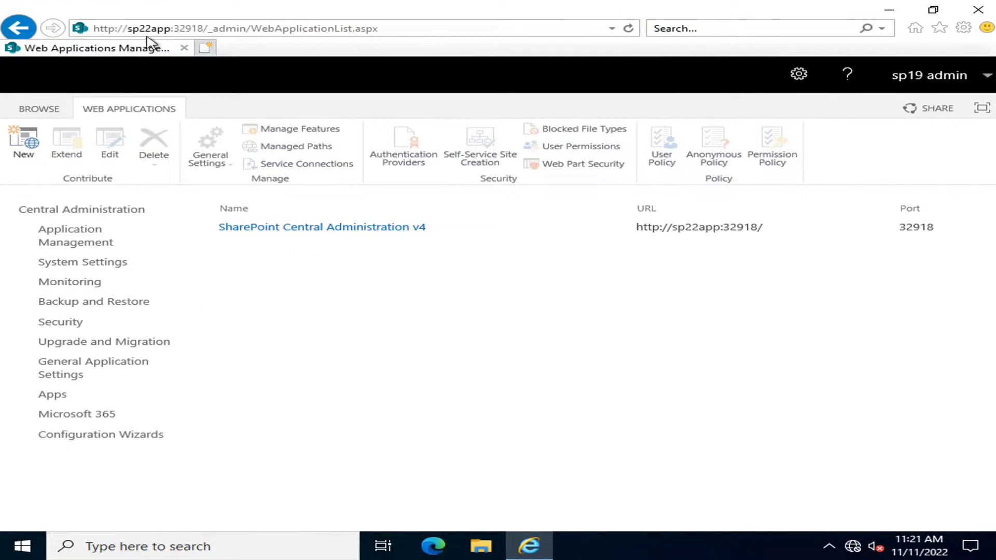
pyautogui.moveTo(529, 545)
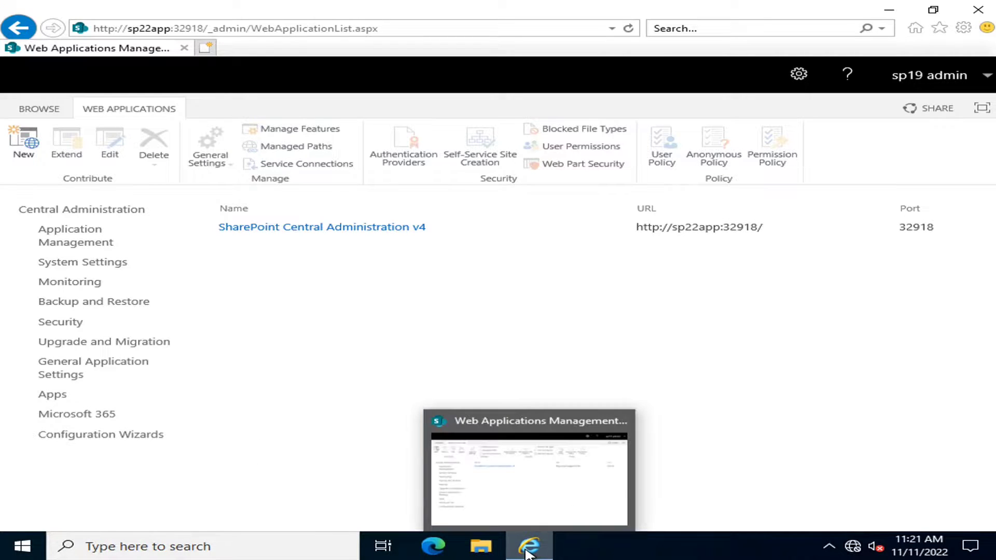
pyautogui.click(523, 521)
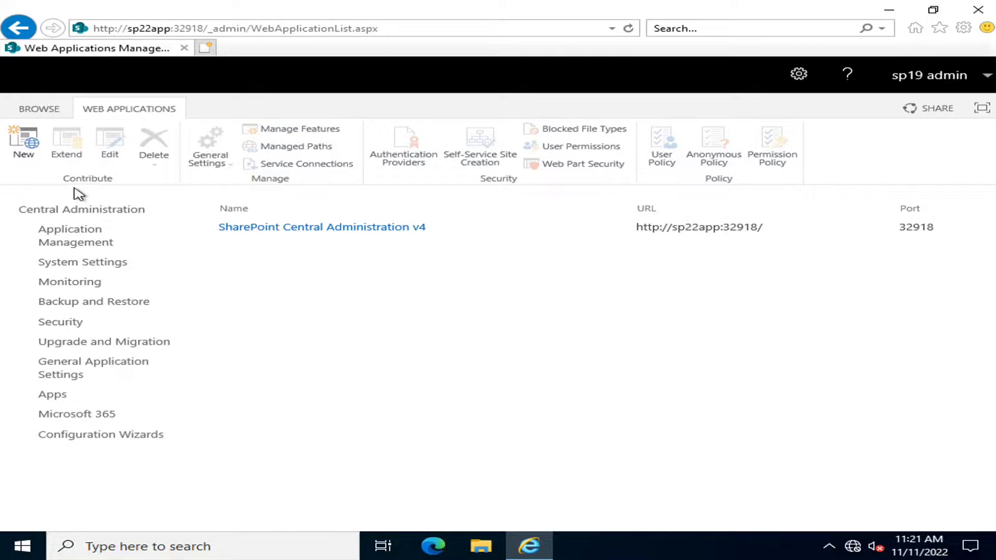
pyautogui.click(26, 155)
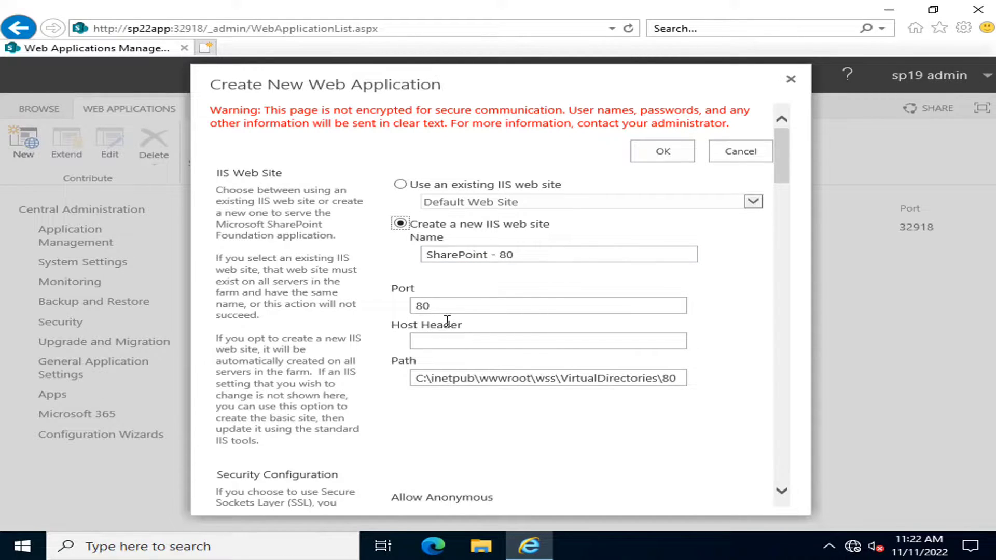
# Step: Enter hltftech as host header for the new IIS site on port 80, leaving SSL defaults
pyautogui.moveTo(437, 305); pyautogui.dragTo(396, 305)
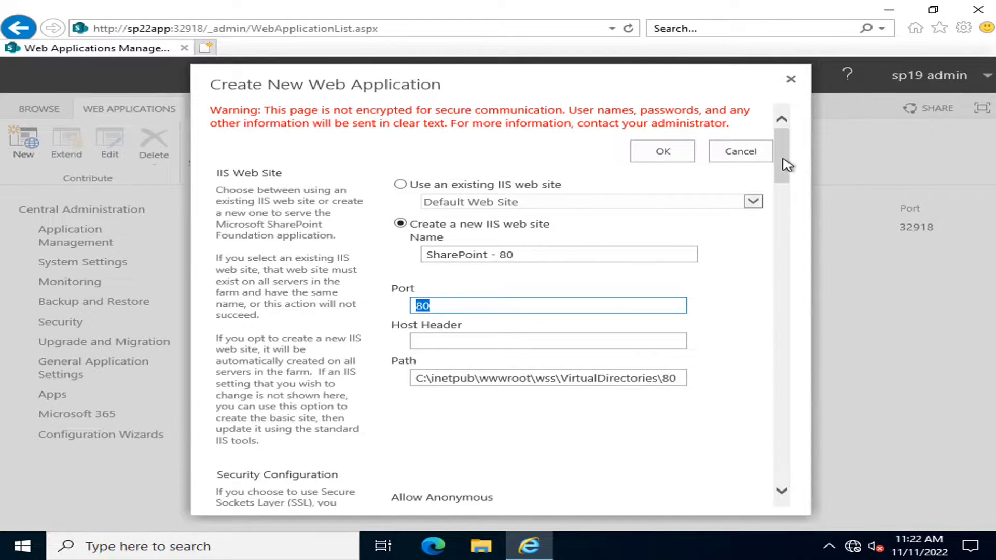
pyautogui.moveTo(788, 175); pyautogui.dragTo(787, 189)
pyautogui.click(545, 171)
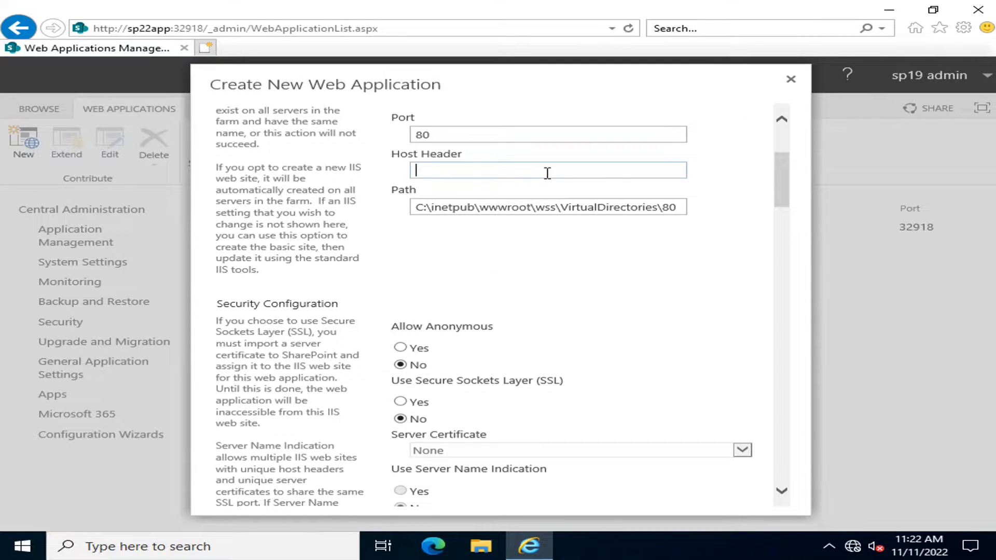
pyautogui.write('hltftech')
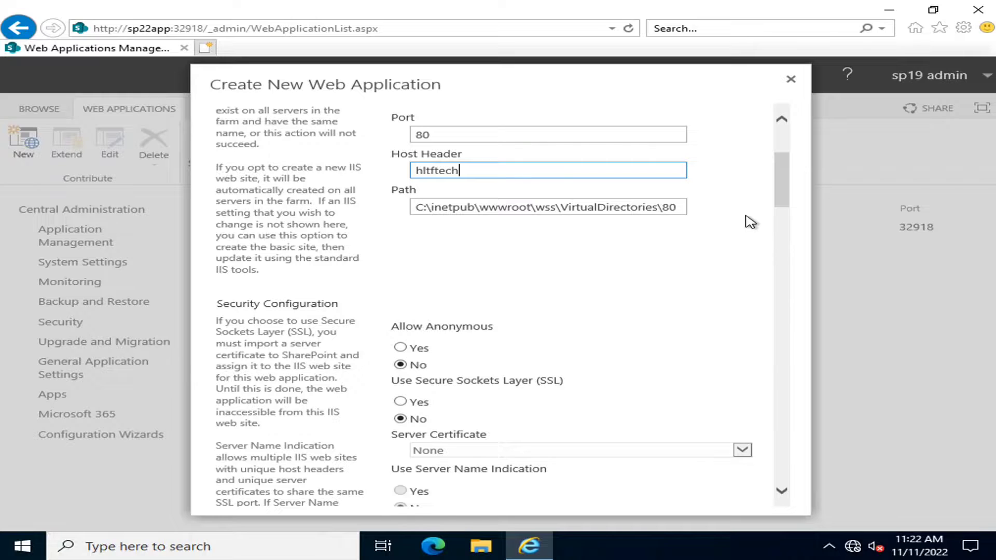
pyautogui.moveTo(783, 166); pyautogui.dragTo(787, 196)
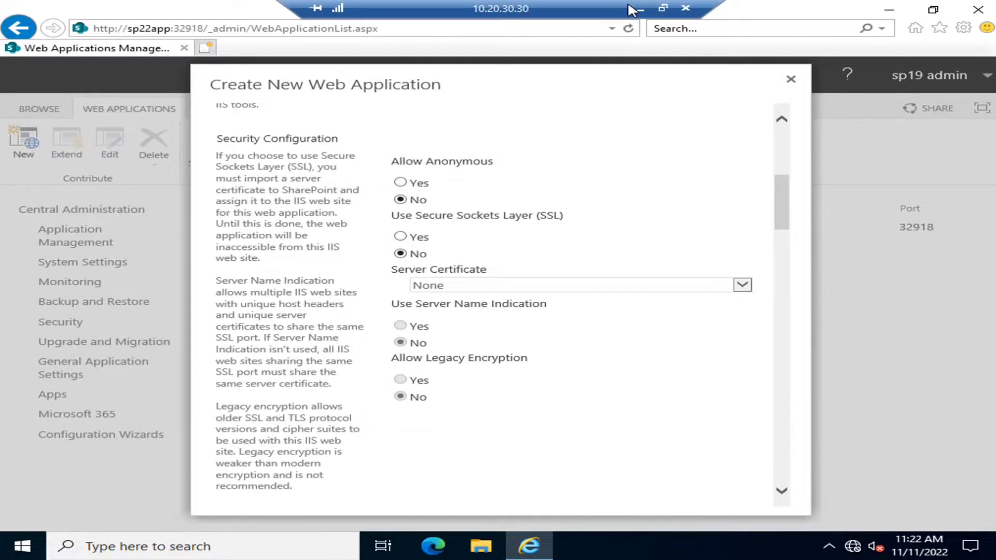
pyautogui.click(629, 11)
pyautogui.scroll(1, 437, 275)
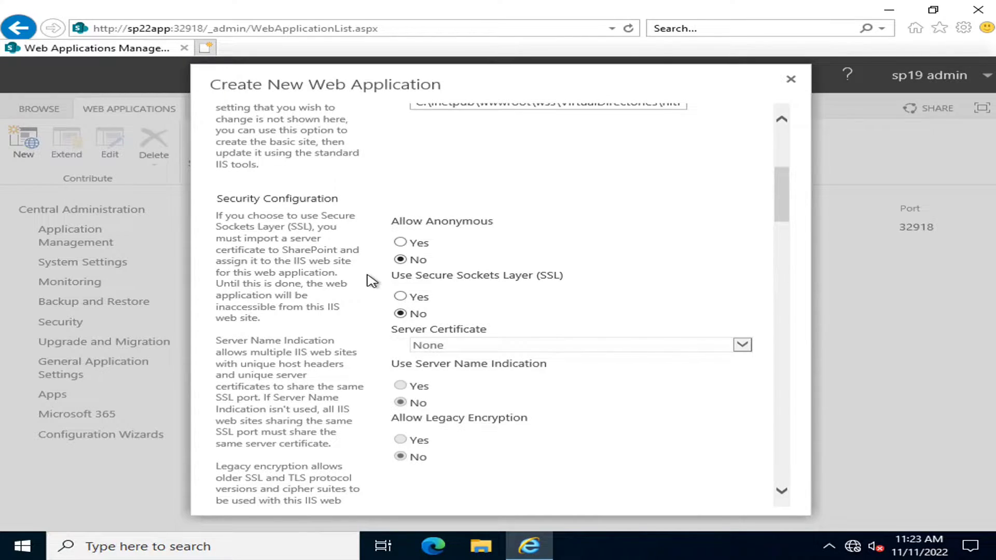
pyautogui.moveTo(400, 278); pyautogui.dragTo(577, 460)
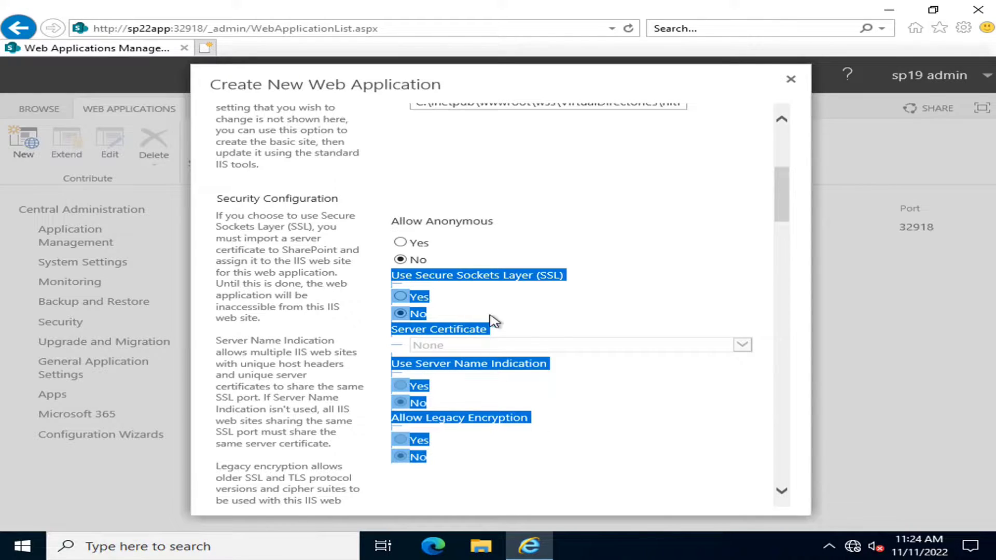
pyautogui.click(556, 303)
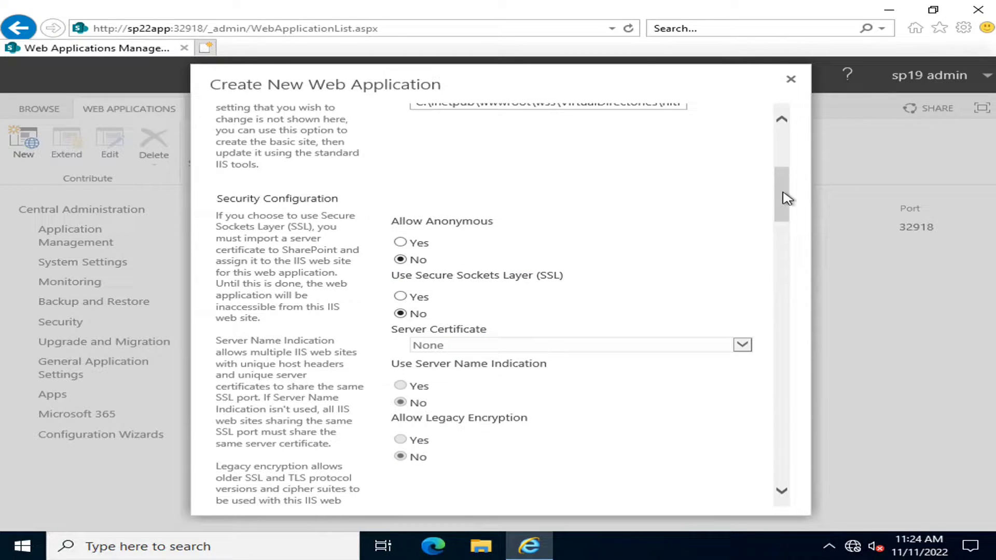
pyautogui.moveTo(787, 199); pyautogui.dragTo(787, 205)
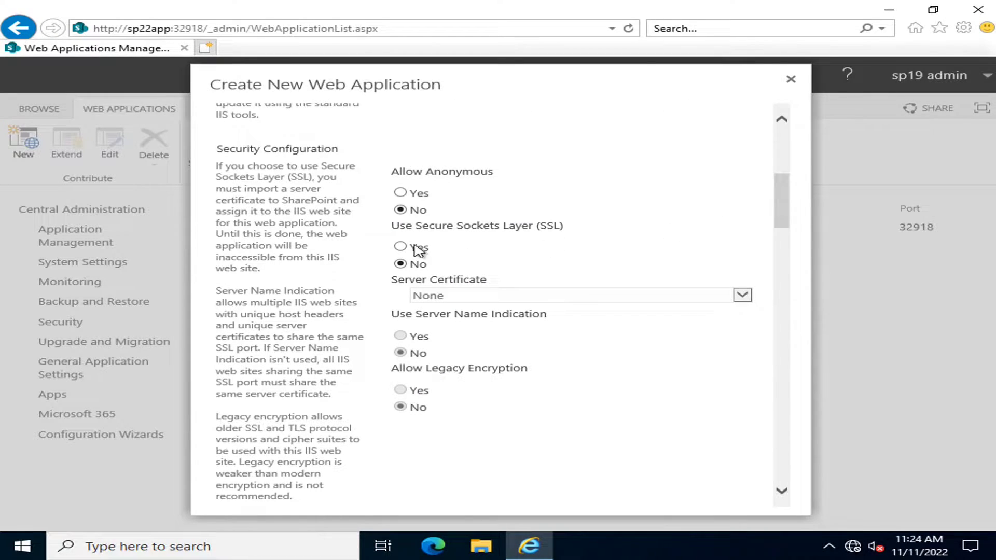
pyautogui.click(400, 247)
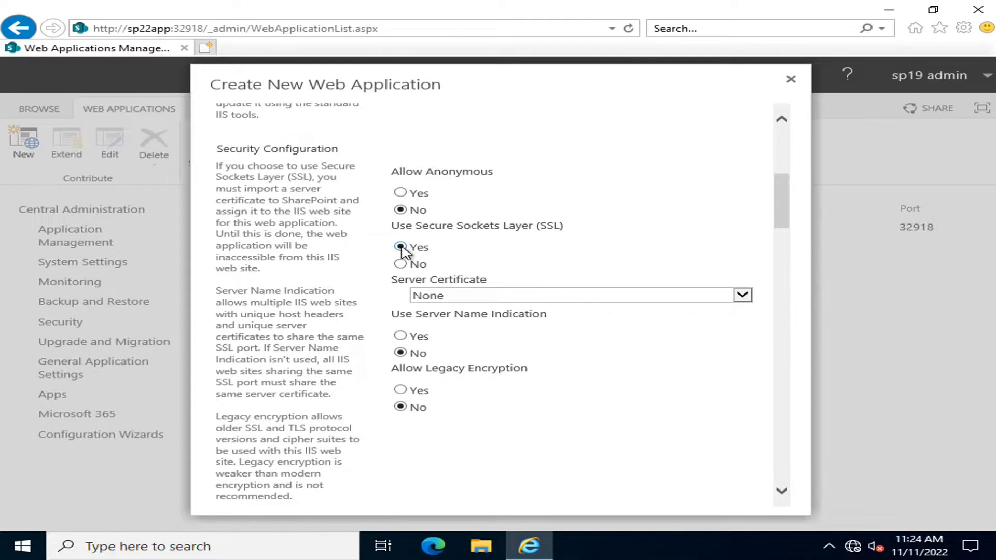
pyautogui.click(567, 300)
pyautogui.click(597, 357)
pyautogui.click(402, 269)
# Step: Keep NTLM as the Windows authentication protocol
pyautogui.moveTo(781, 217); pyautogui.dragTo(784, 262)
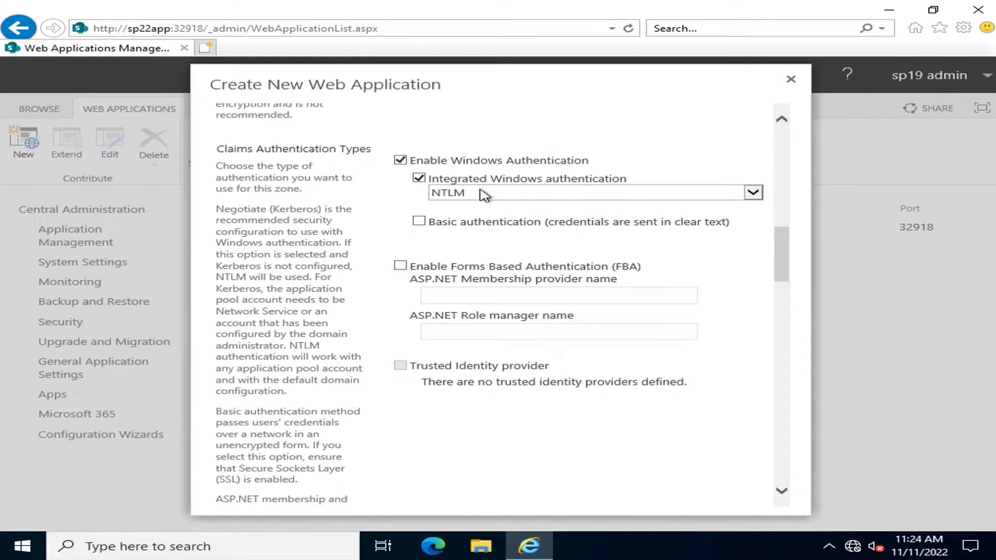
pyautogui.click(753, 192)
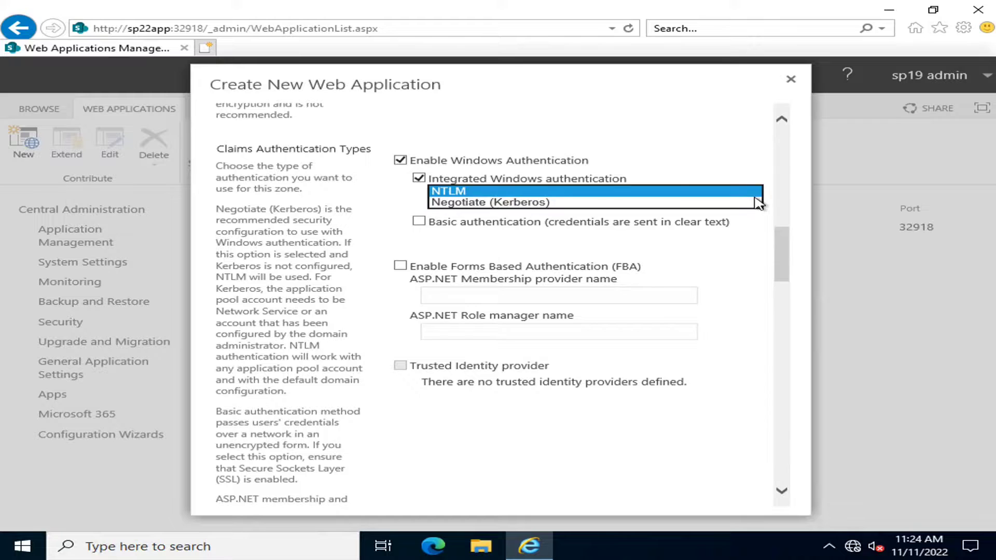
pyautogui.click(752, 251)
pyautogui.moveTo(786, 266); pyautogui.dragTo(778, 333)
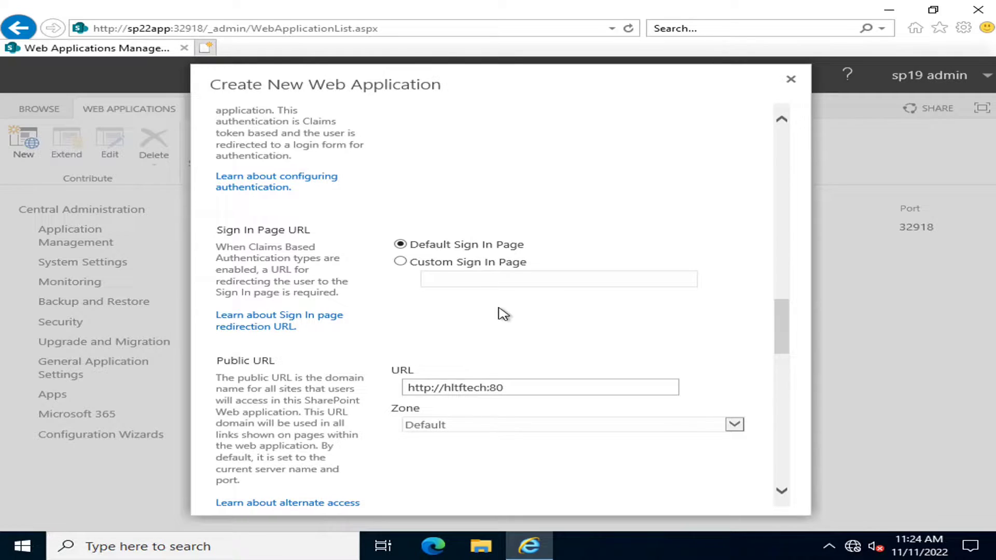
# Step: Switch back from an existing pool to creating new application pool SharePoint - hltftech80
pyautogui.scroll(-3, 549, 332)
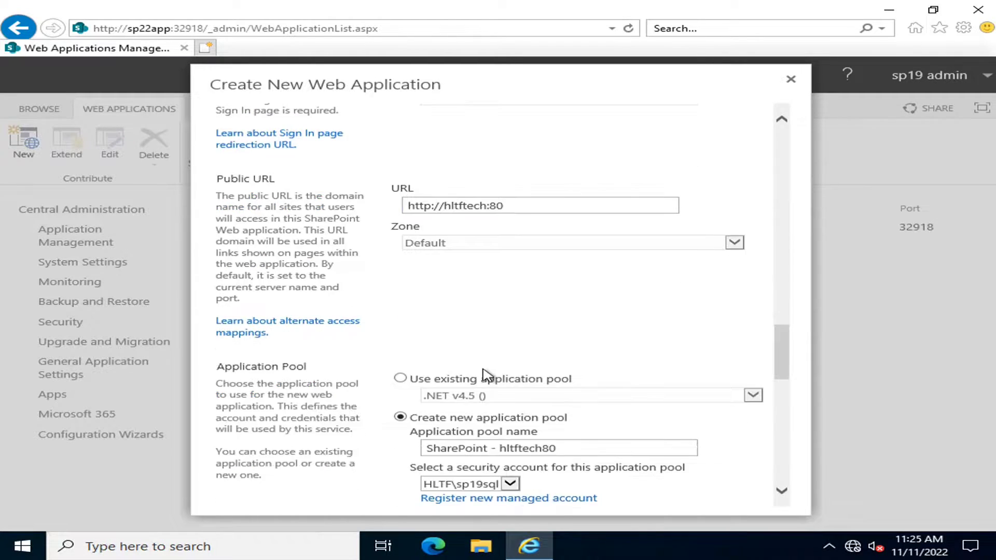
pyautogui.scroll(-1, 482, 369)
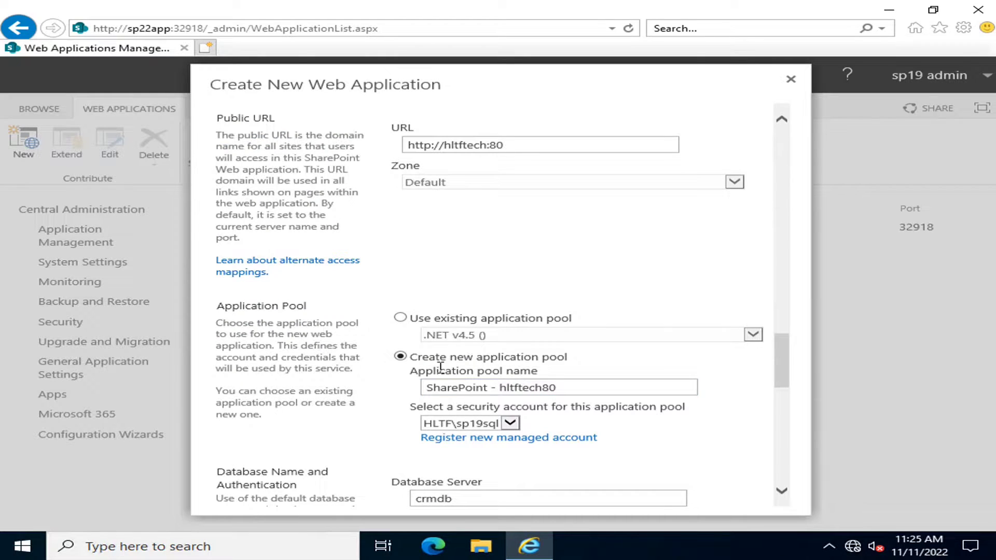
pyautogui.click(400, 317)
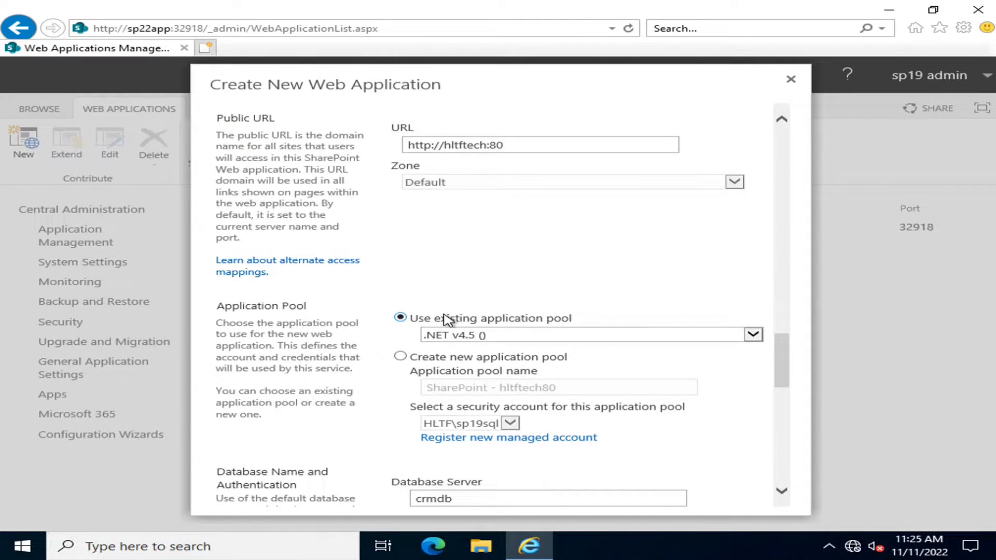
pyautogui.moveTo(551, 9)
pyautogui.click(640, 9)
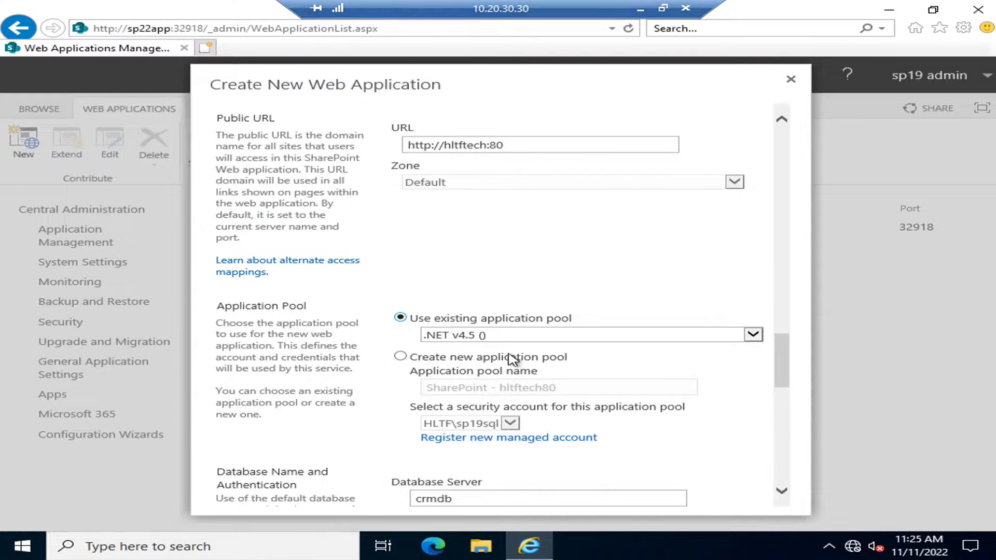
pyautogui.scroll(-1, 551, 342)
pyautogui.click(399, 296)
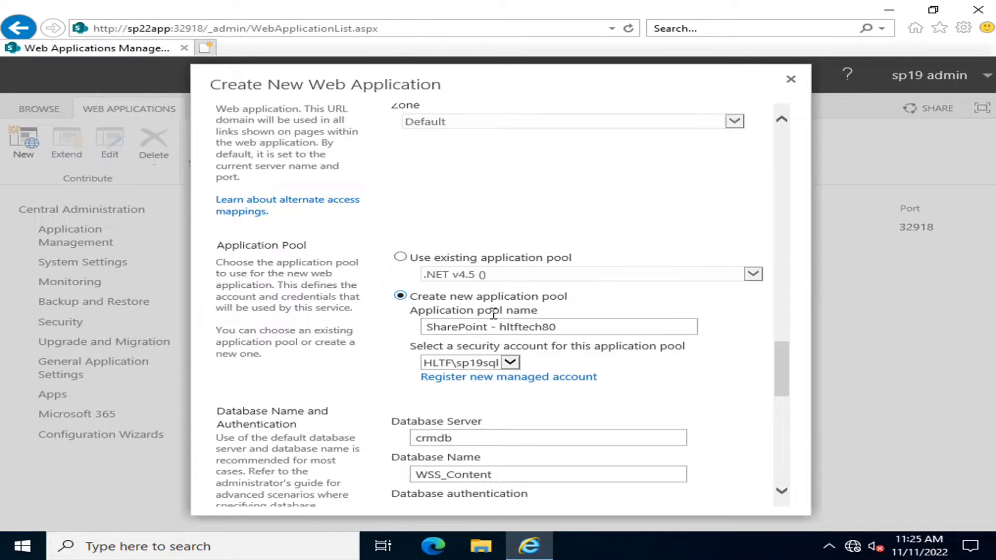
pyautogui.moveTo(782, 374); pyautogui.dragTo(786, 382)
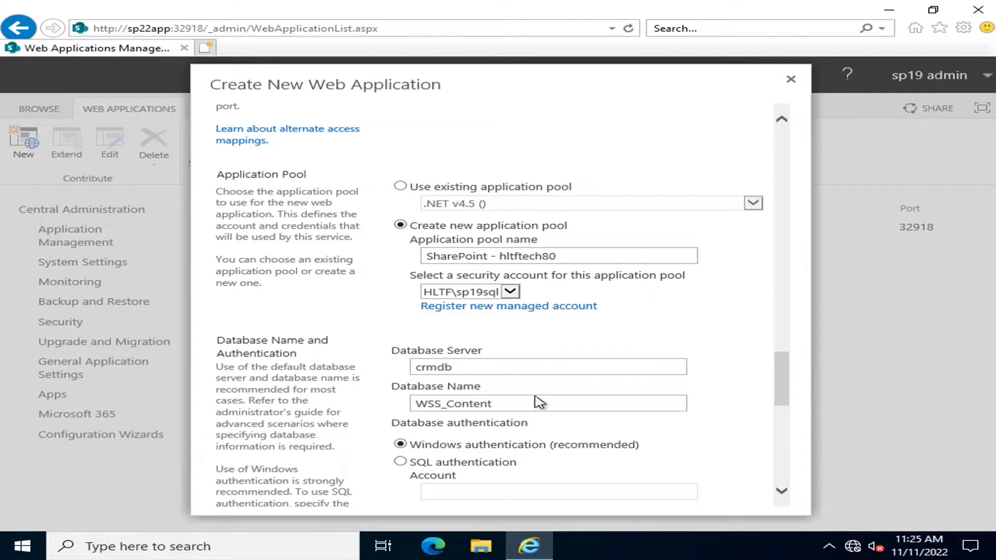
pyautogui.click(511, 293)
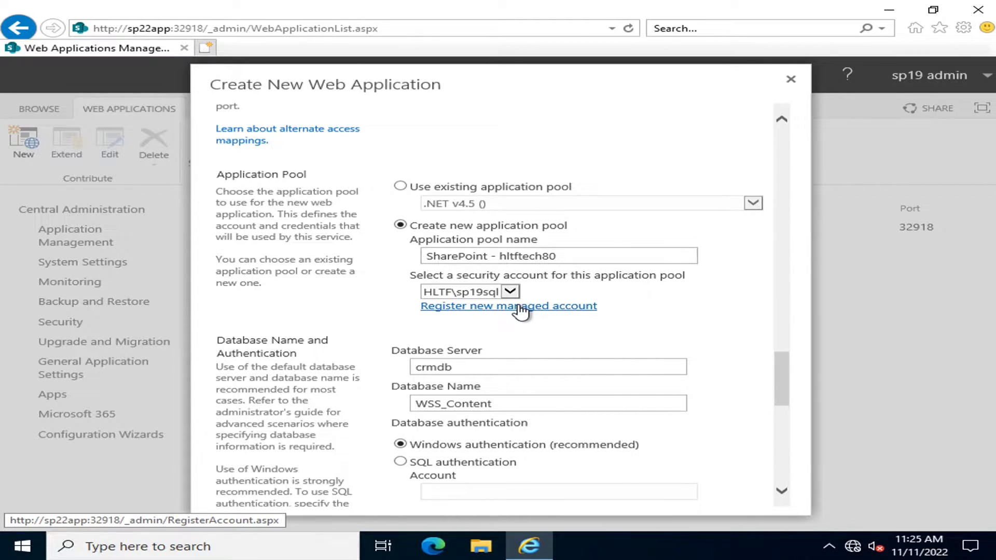
# Step: Register a new managed account using the farm service account's user name and password
pyautogui.click(494, 307)
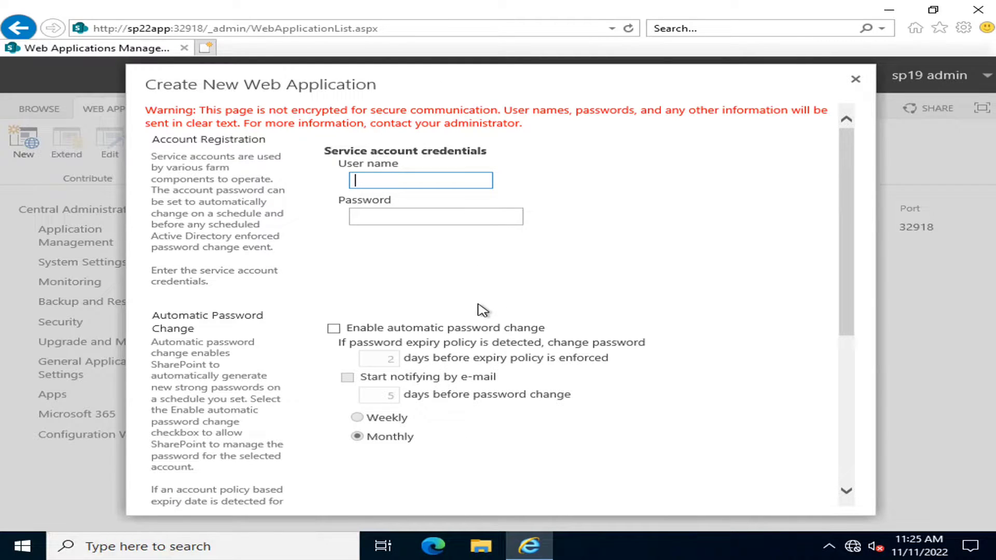
pyautogui.write('sp19farm')
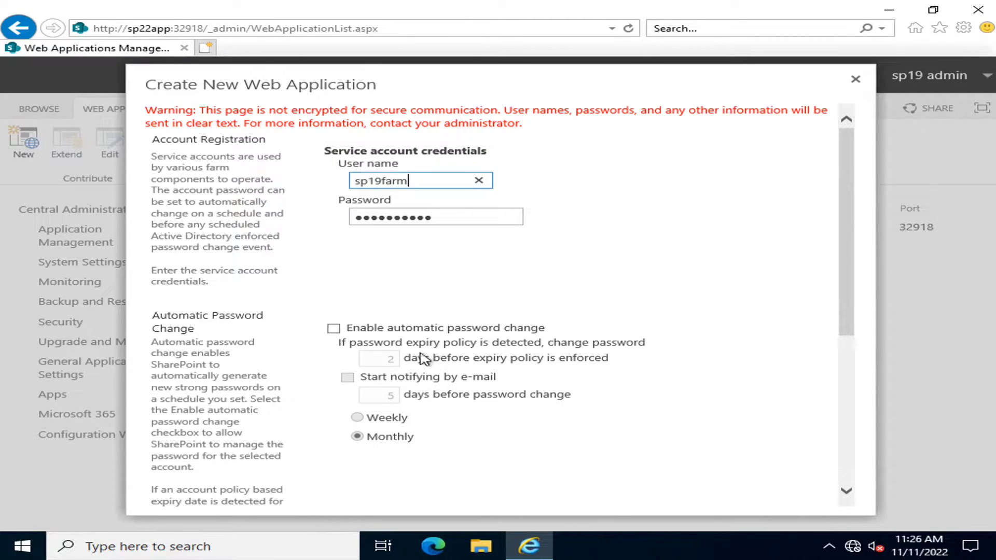
pyautogui.scroll(-3, 438, 463)
pyautogui.scroll(-2, 438, 463)
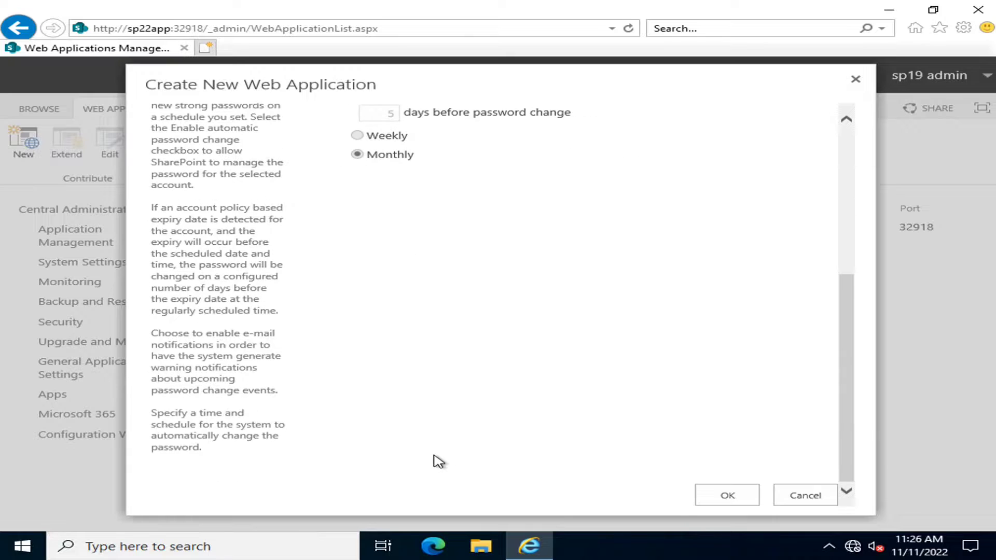
pyautogui.scroll(5, 439, 463)
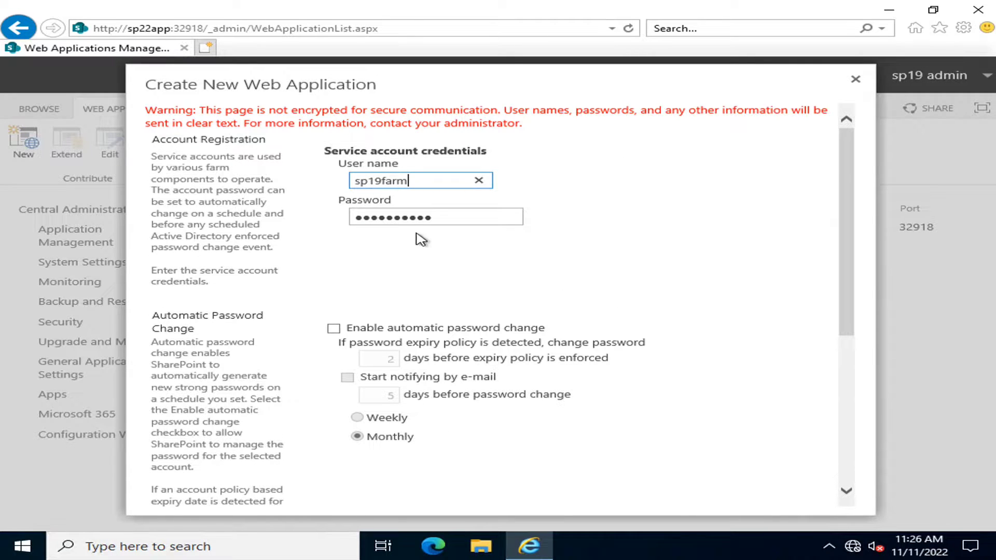
pyautogui.scroll(-5, 773, 438)
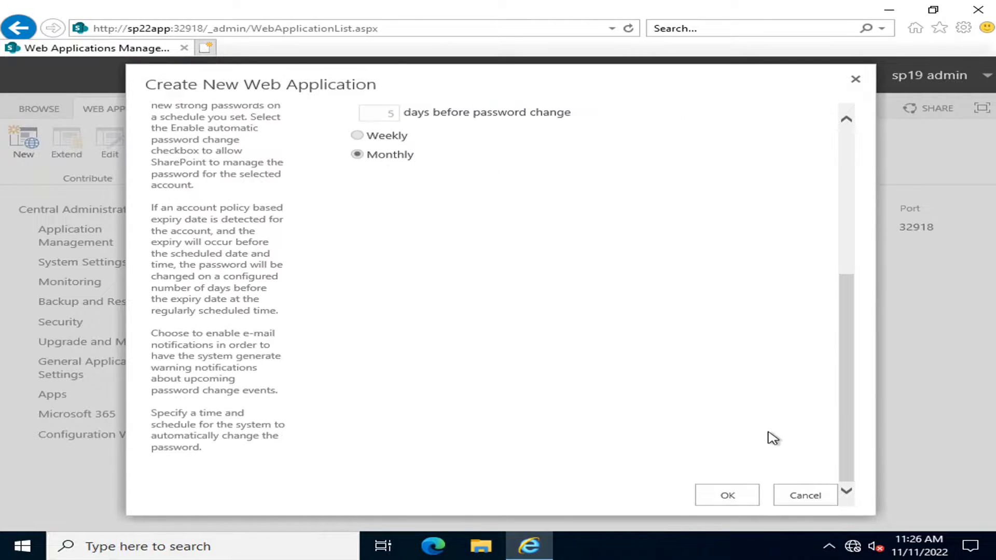
pyautogui.click(728, 494)
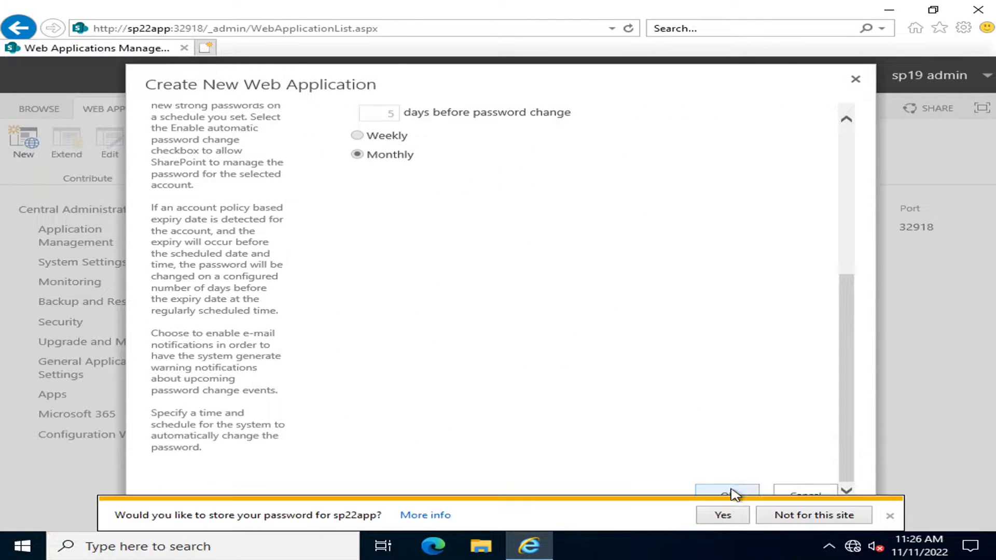
# Step: Prefix the service account user name with the hltf\ domain and confirm the registration
pyautogui.click(809, 515)
pyautogui.scroll(5, 633, 413)
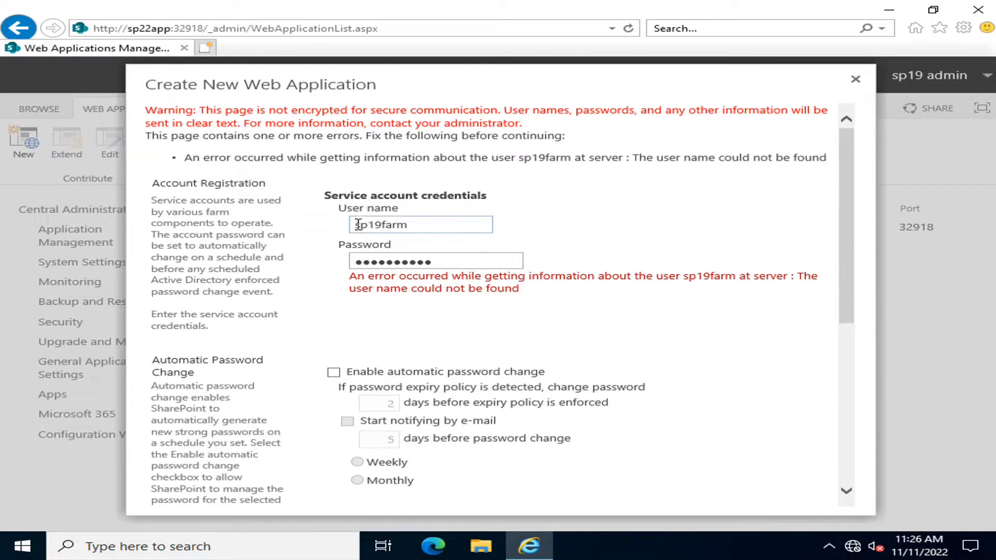
pyautogui.write('hlt')
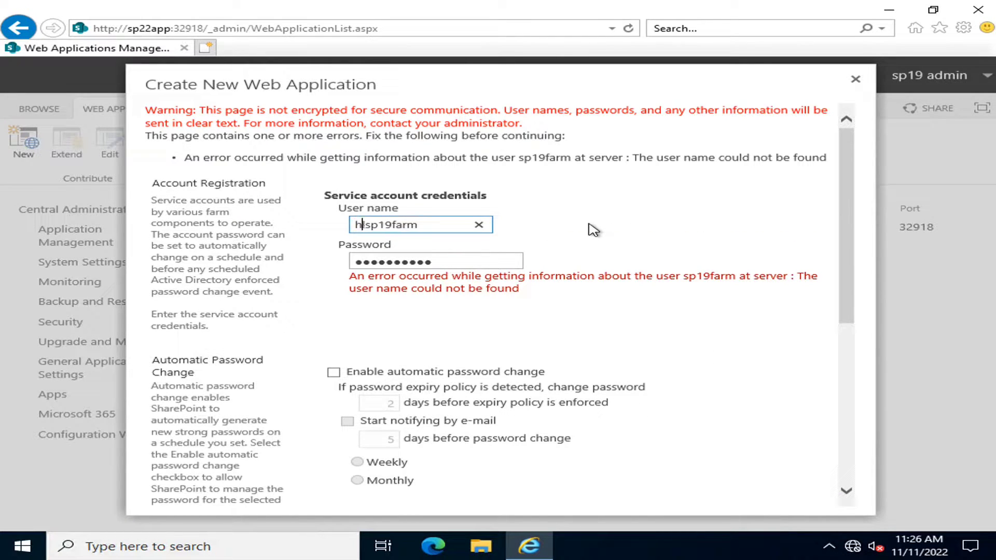
pyautogui.write('f\\')
pyautogui.scroll(-5, 685, 357)
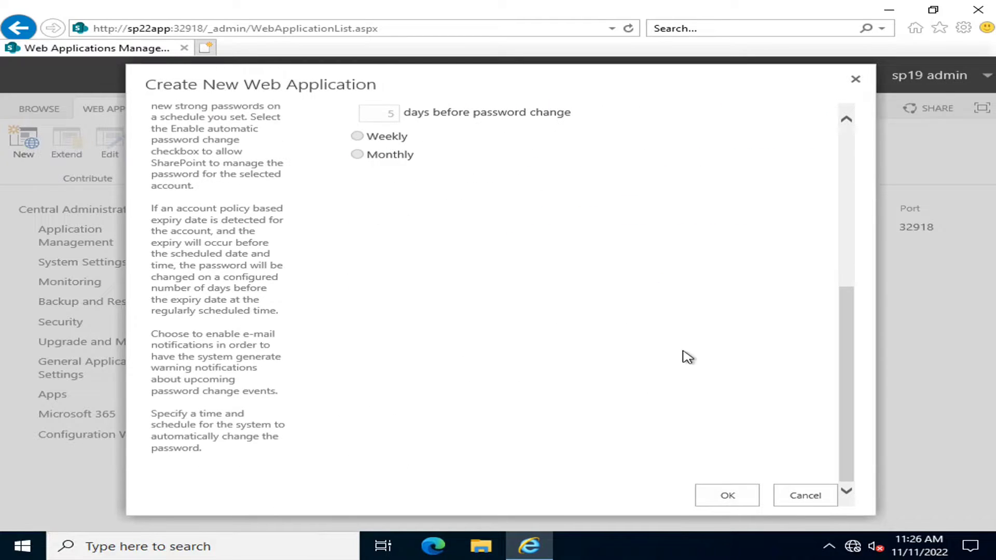
pyautogui.click(728, 508)
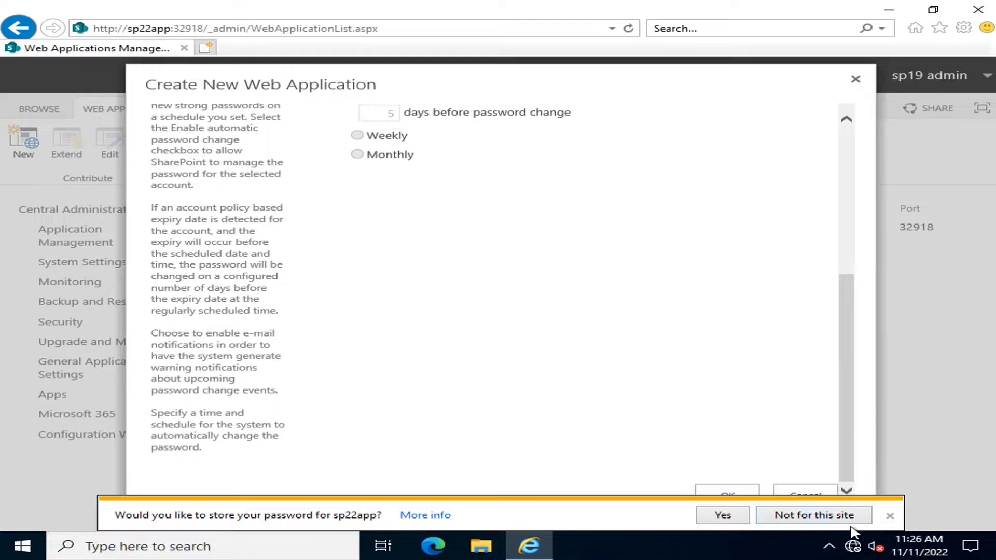
pyautogui.click(852, 515)
pyautogui.click(752, 488)
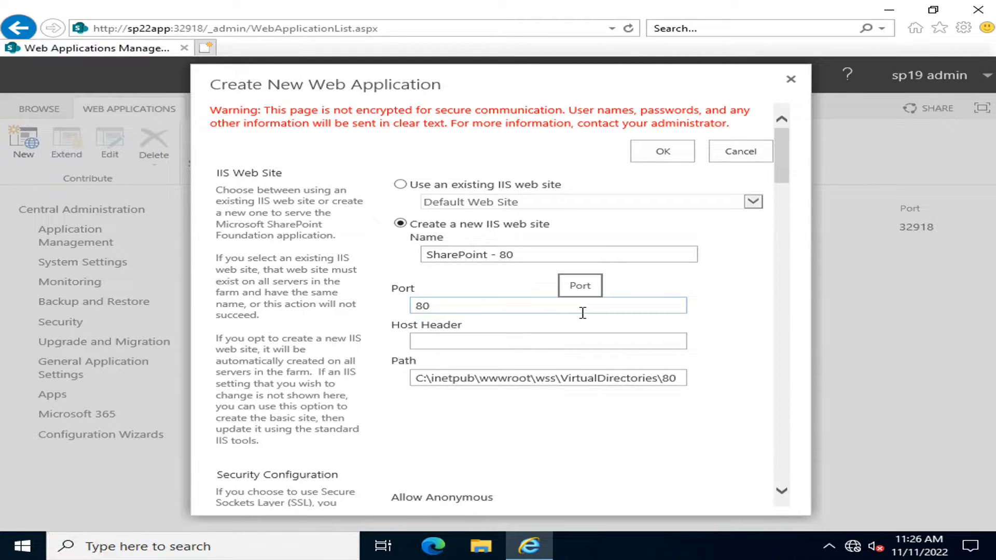
pyautogui.scroll(-15, 699, 293)
pyautogui.scroll(-5, 704, 297)
pyautogui.scroll(-5, 703, 297)
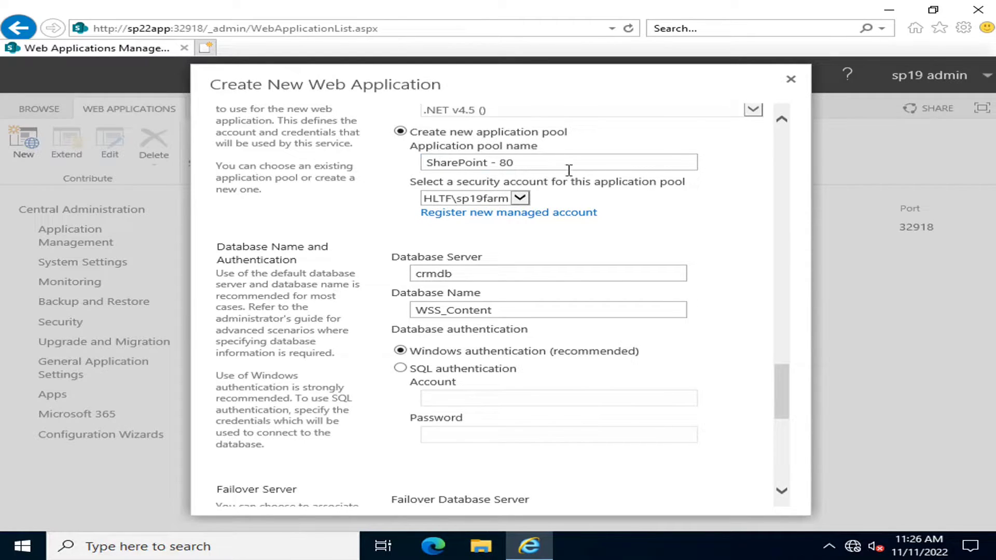
pyautogui.scroll(-1, 599, 250)
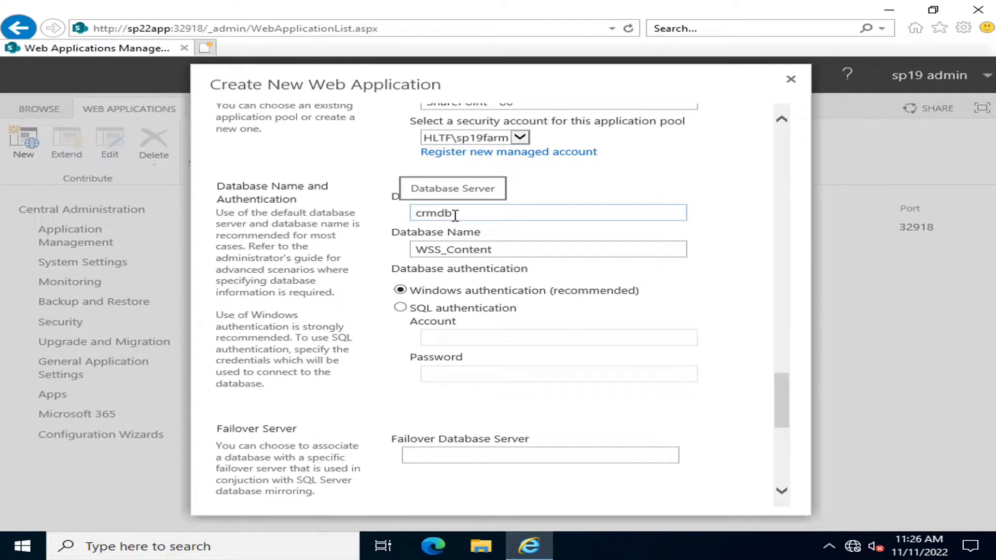
# Step: Append _hltf to the content database name, making it WSS_Content_hltf
pyautogui.click(554, 251)
pyautogui.write('_')
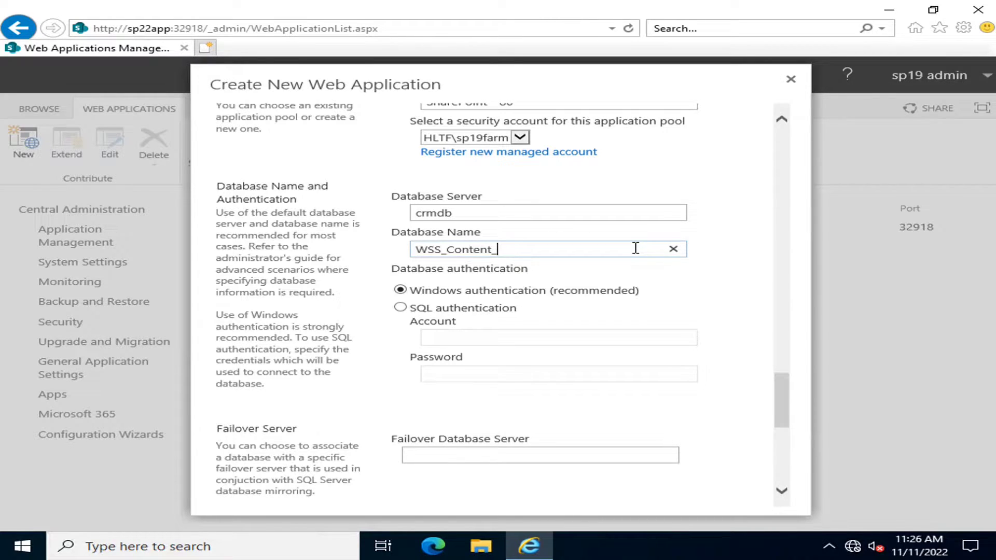
pyautogui.write('hltf')
pyautogui.moveTo(780, 391); pyautogui.dragTo(784, 407)
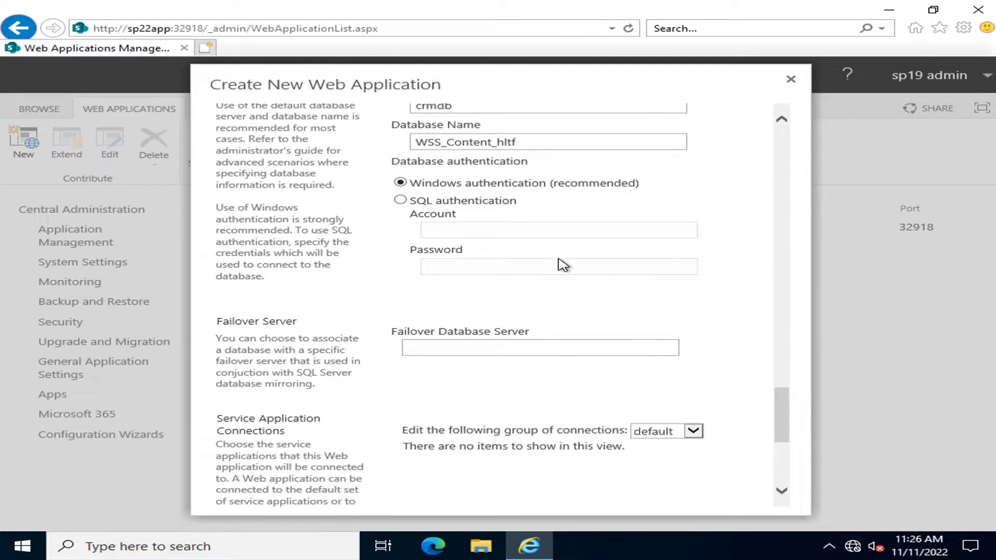
# Step: Leave CEIP at No and submit the Create New Web Application form
pyautogui.scroll(-2, 506, 306)
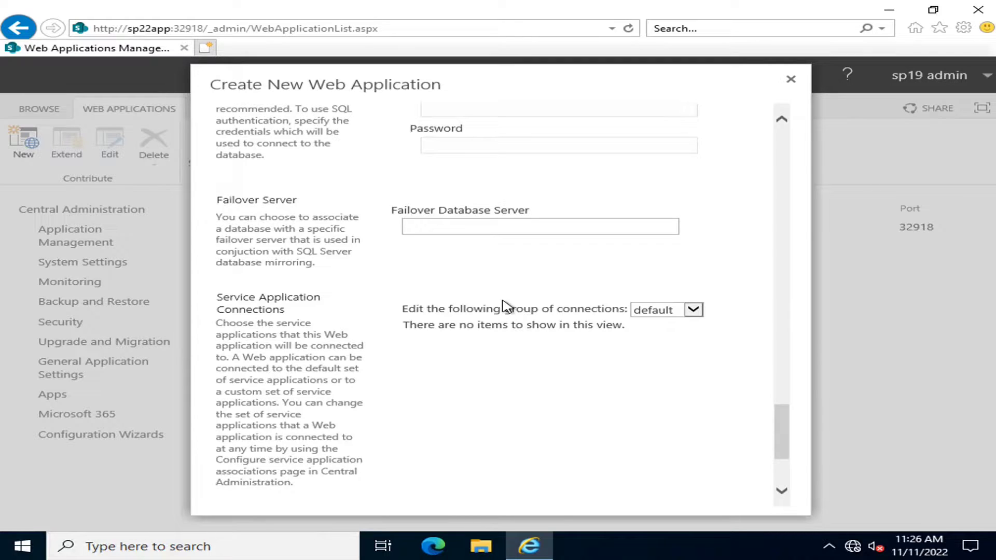
pyautogui.scroll(-1, 506, 306)
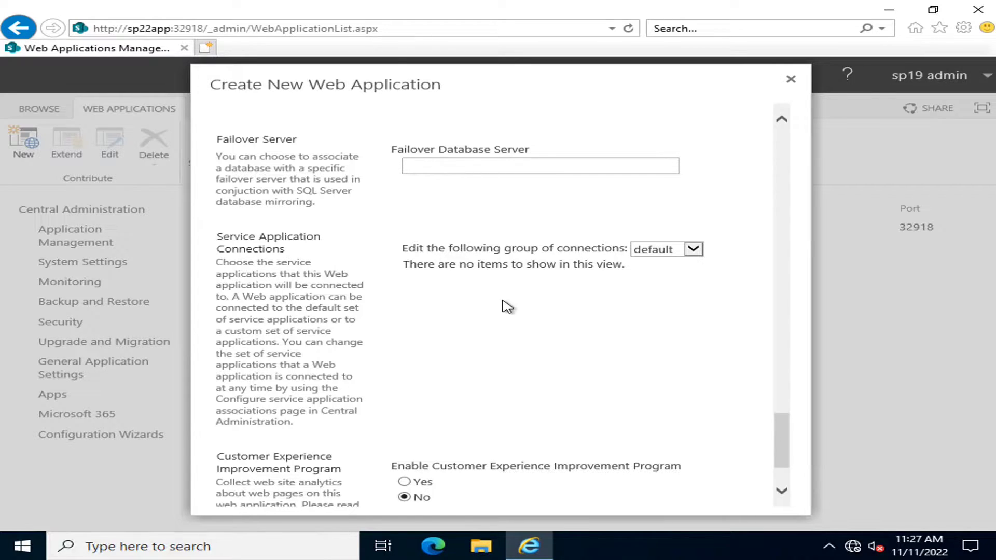
pyautogui.scroll(-3, 506, 306)
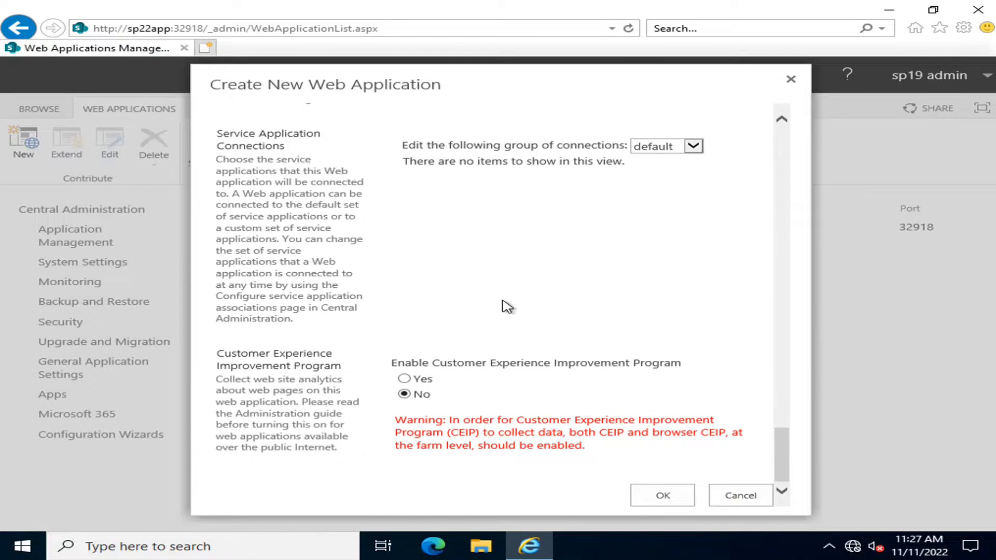
pyautogui.click(669, 498)
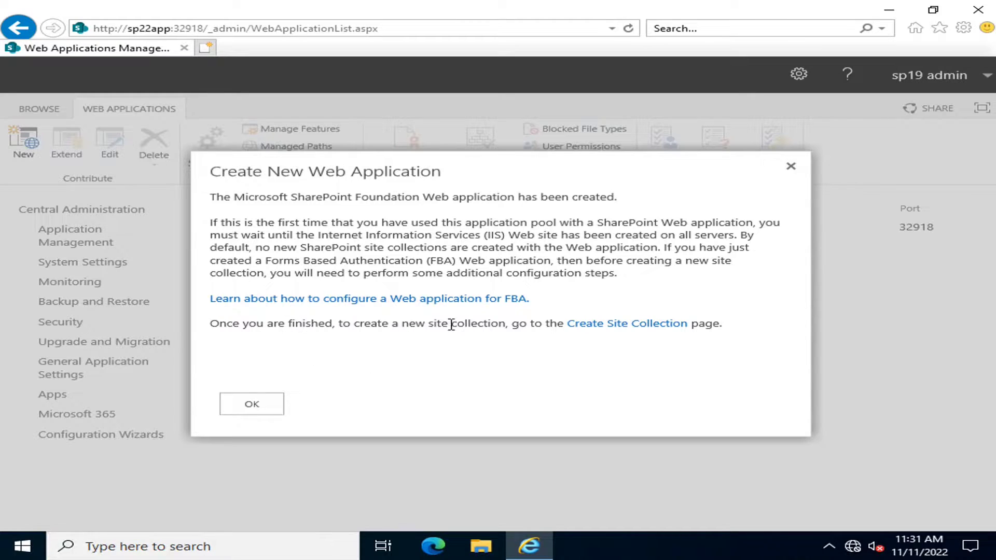
# Step: Dismiss the creation confirmation to return to the Web Applications list
pyautogui.click(246, 404)
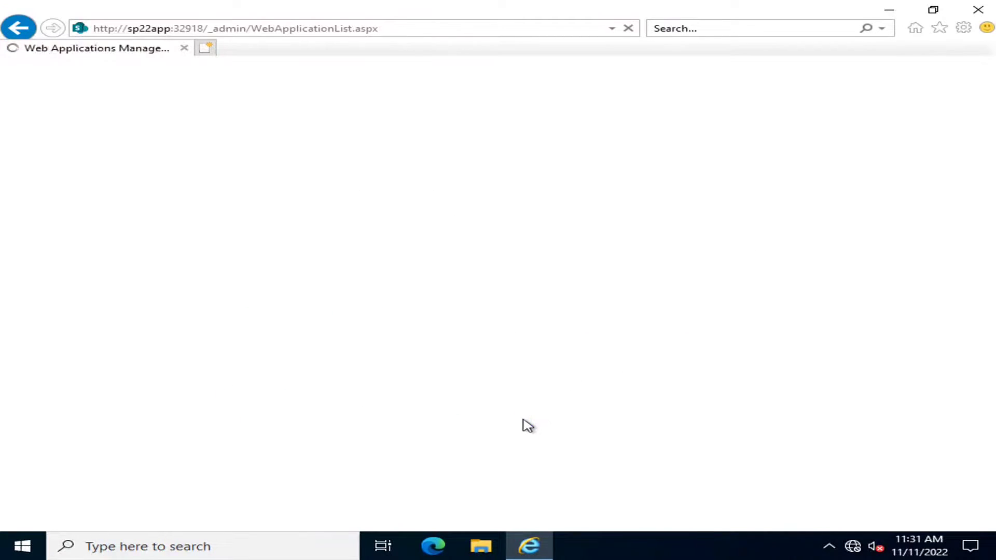
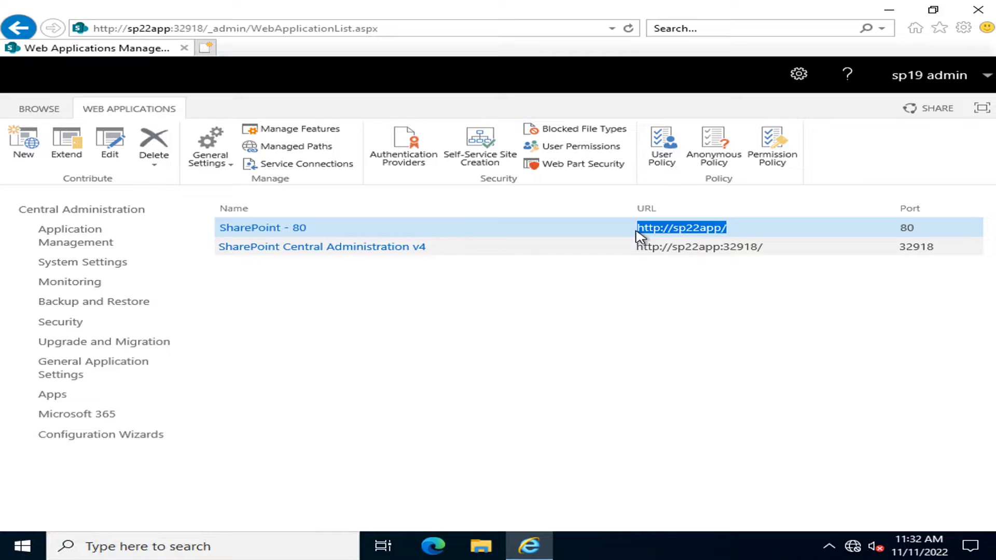
# Step: Clear the text selection on the Web Applications list showing SharePoint - 80 and Central Administration
pyautogui.click(532, 352)
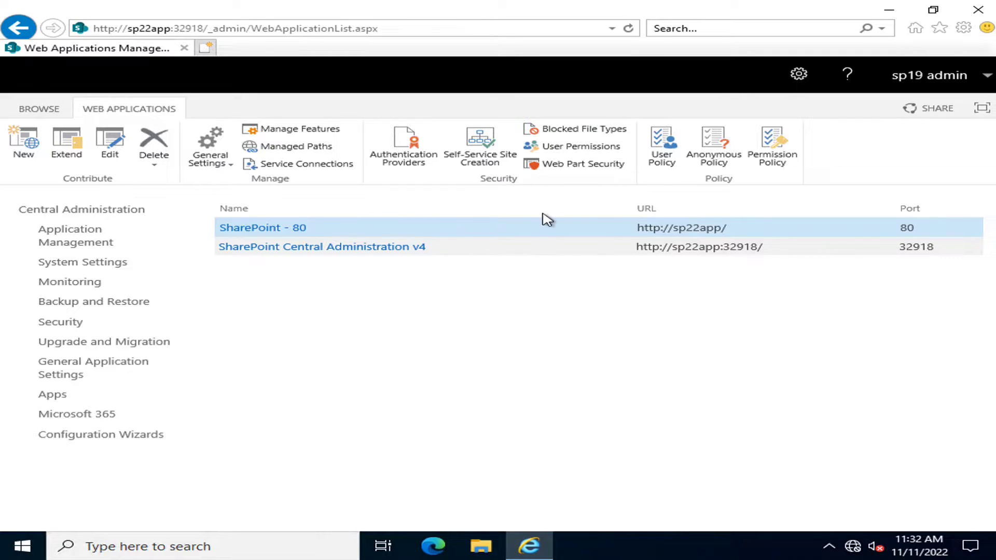
pyautogui.tripleClick(651, 227)
pyautogui.hotkey('ctrl', 'c')
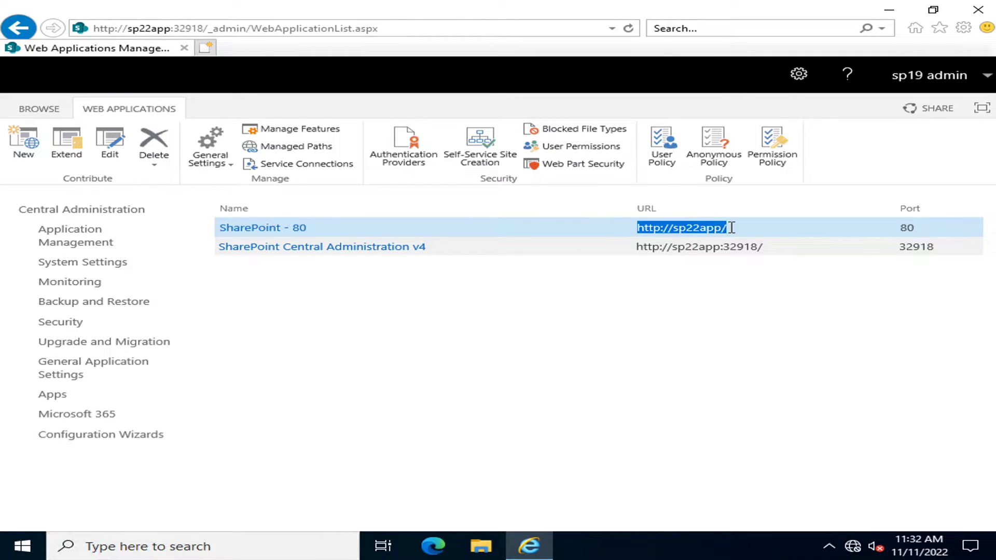
pyautogui.rightClick(711, 229)
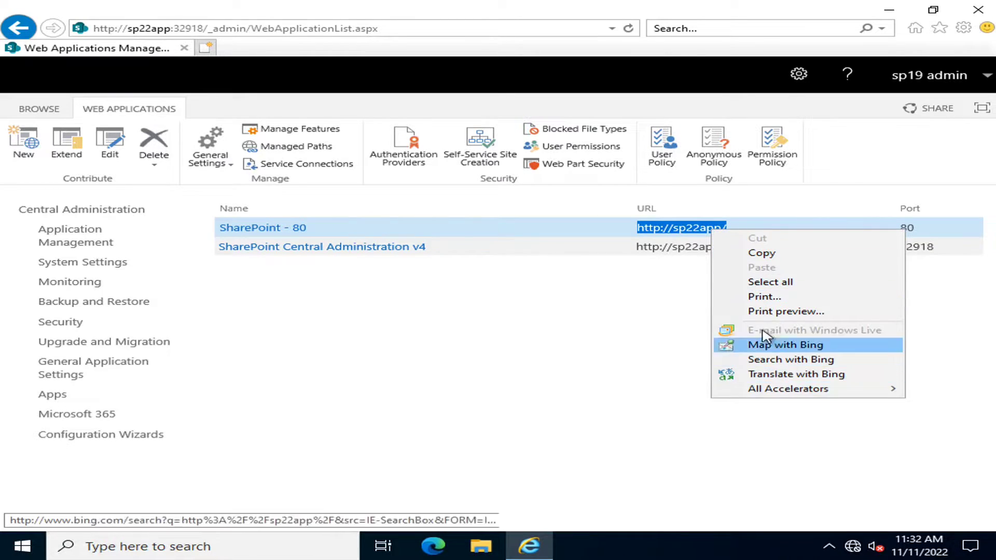
pyautogui.click(762, 252)
pyautogui.click(199, 50)
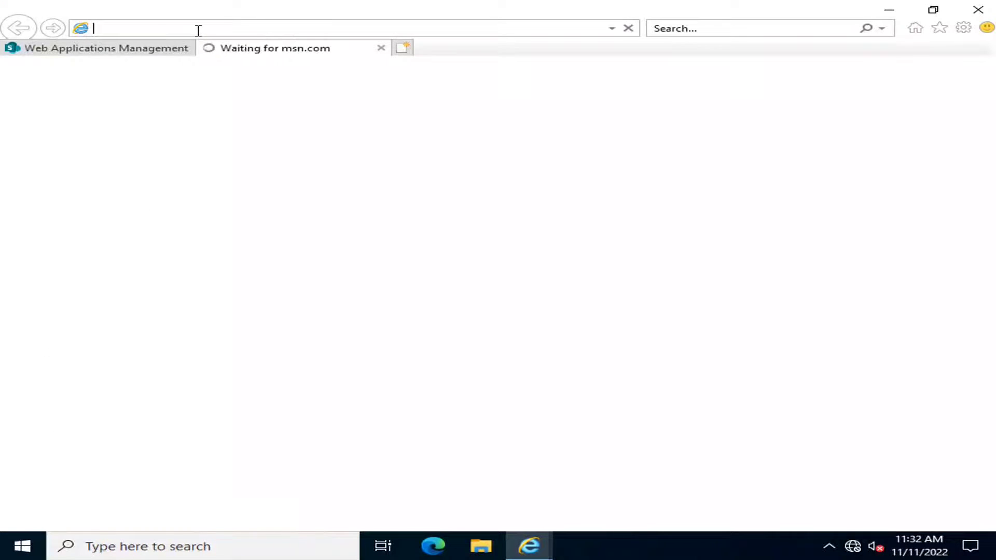
pyautogui.hotkey('ctrl', 'v')
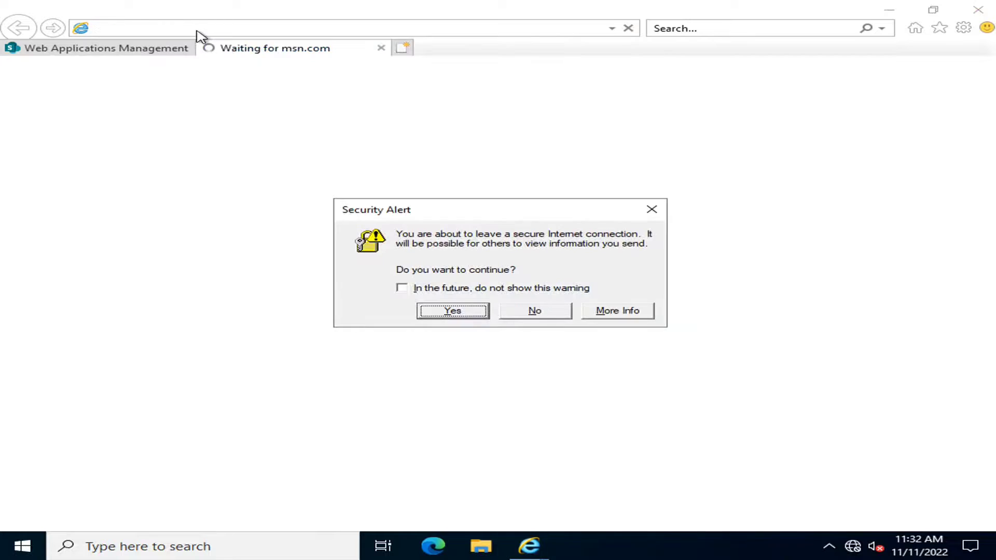
pyautogui.click(448, 288)
pyautogui.click(450, 310)
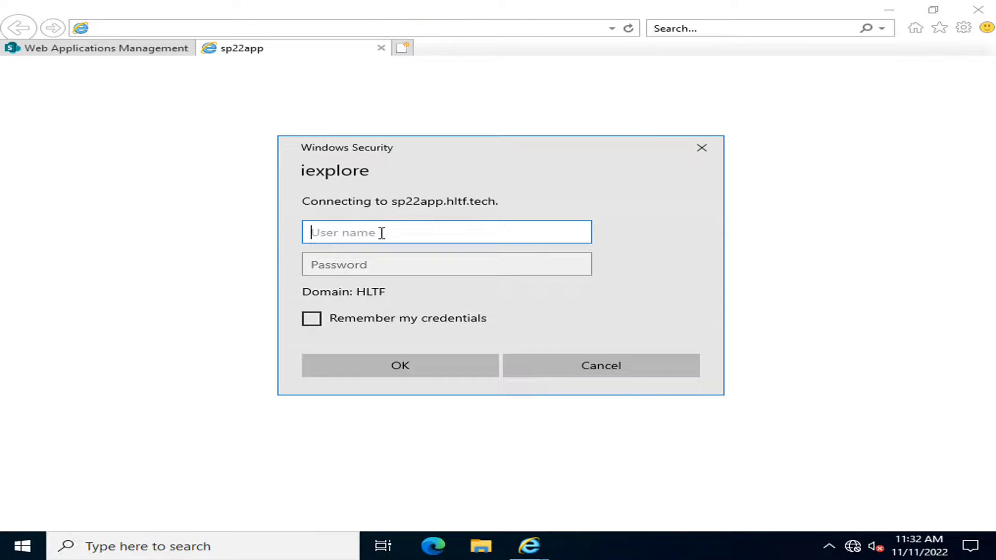
# Step: Sign in to sp22app with the farm account and its password, then return to Web Applications Management
pyautogui.write('sp19farm')
pyautogui.press('Tab')
pyautogui.write('••••••••••')
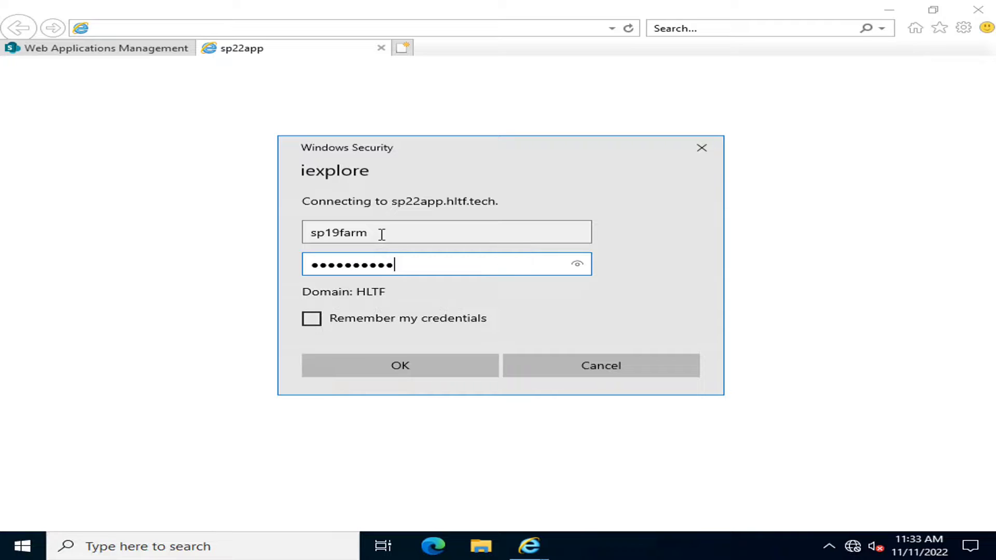
pyautogui.press('Return')
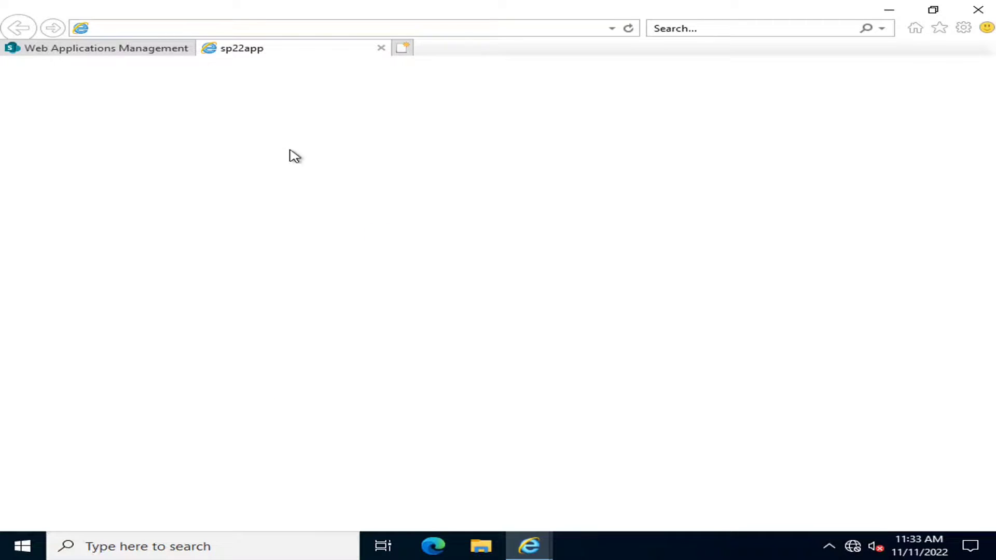
pyautogui.click(139, 51)
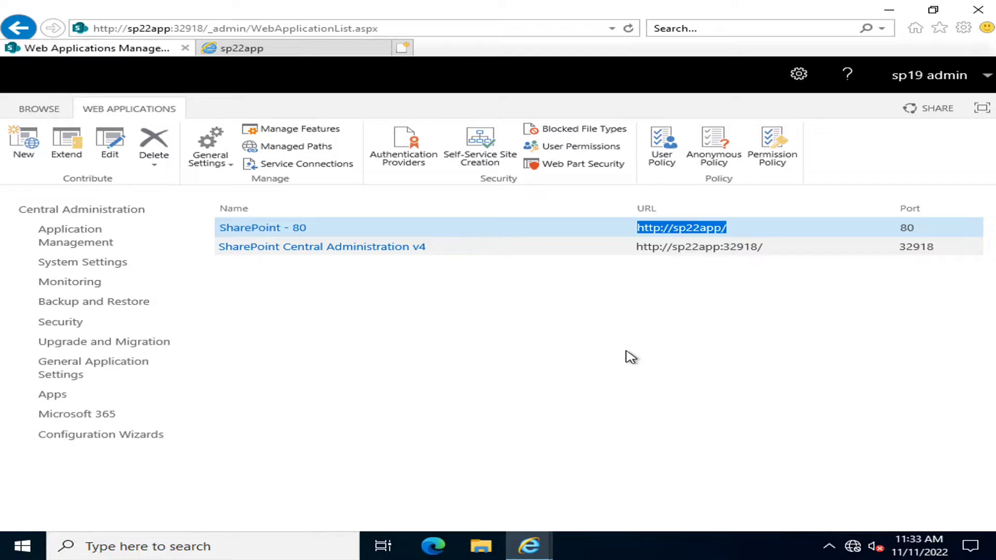
# Step: Add about:internet to the Trusted sites from the sp22app tab, then return to Web Applications Management
pyautogui.click(322, 49)
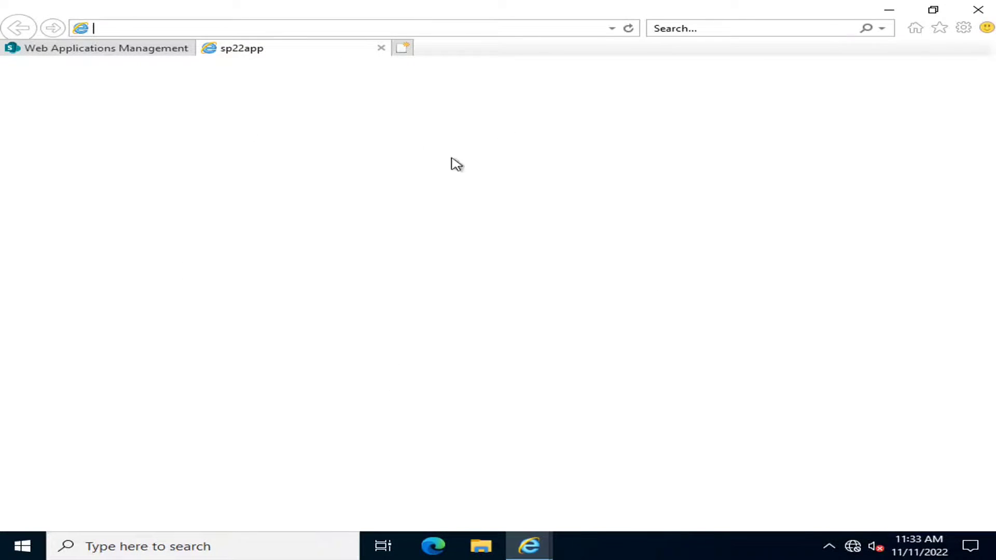
pyautogui.click(141, 52)
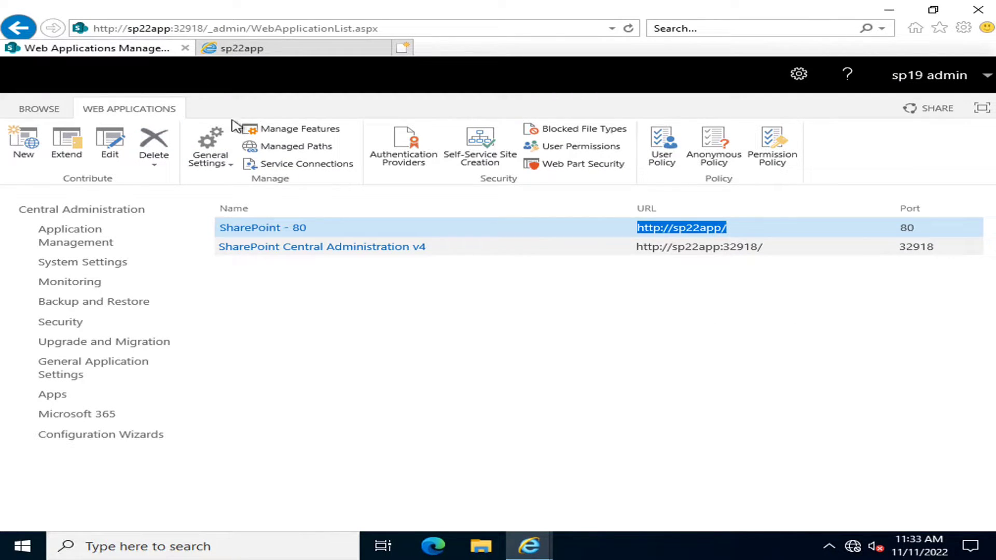
pyautogui.click(258, 51)
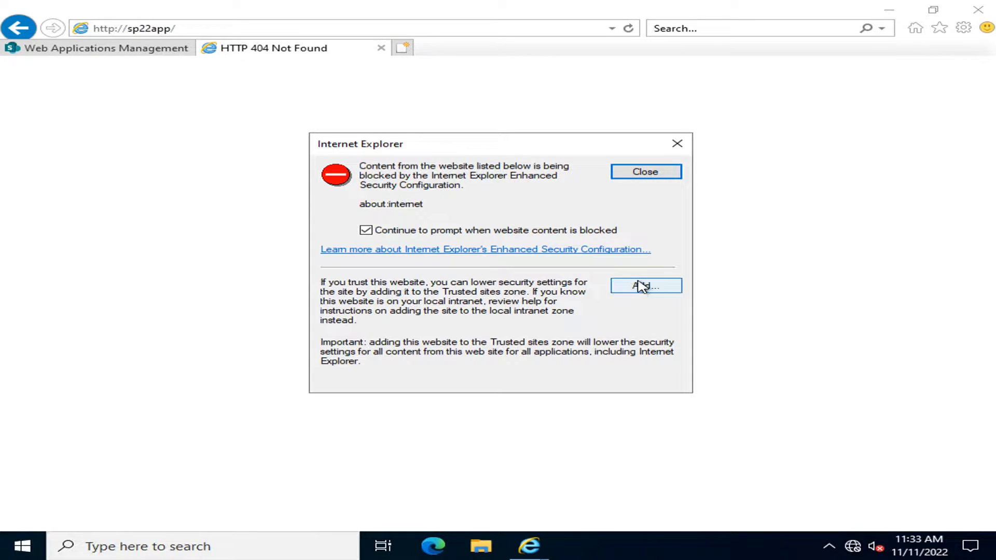
pyautogui.click(641, 285)
pyautogui.click(615, 259)
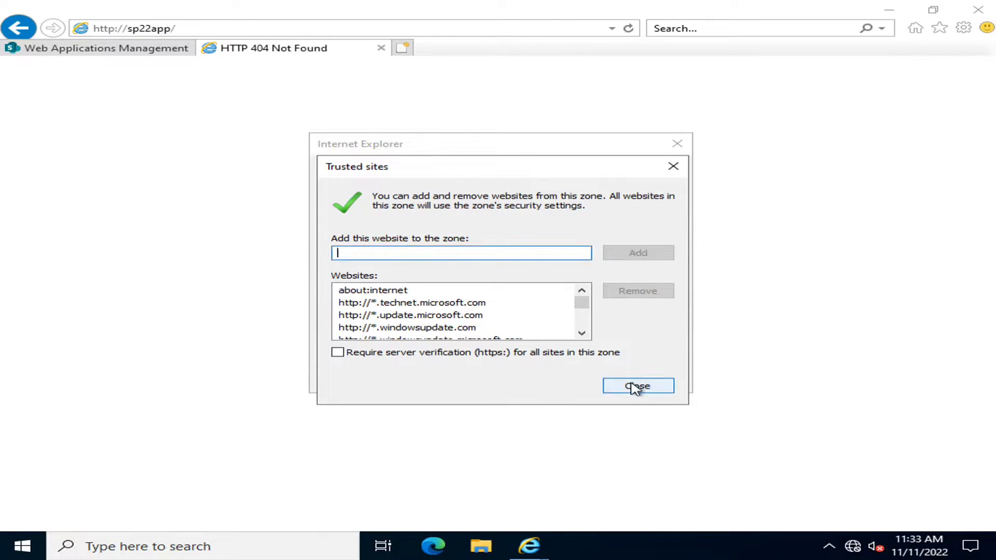
pyautogui.click(636, 385)
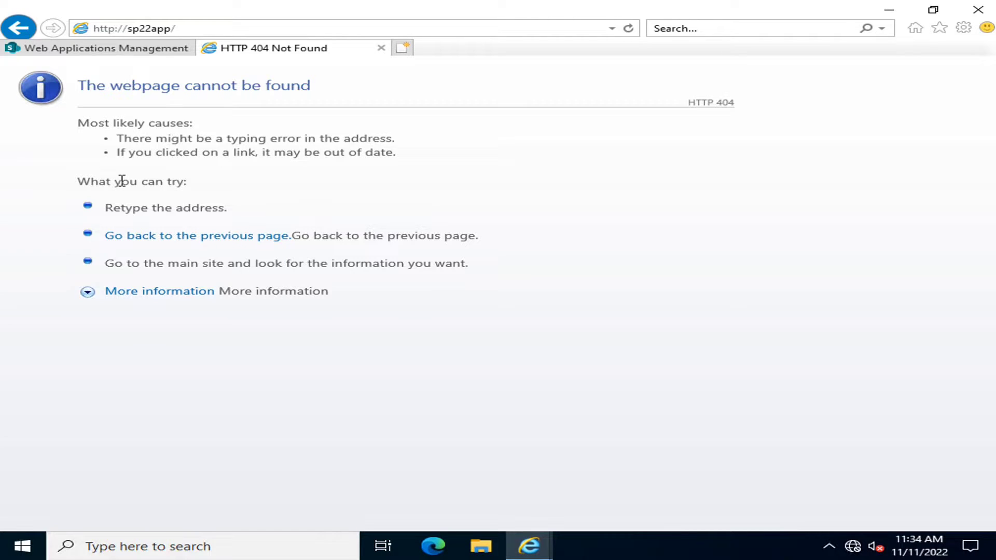
pyautogui.click(99, 47)
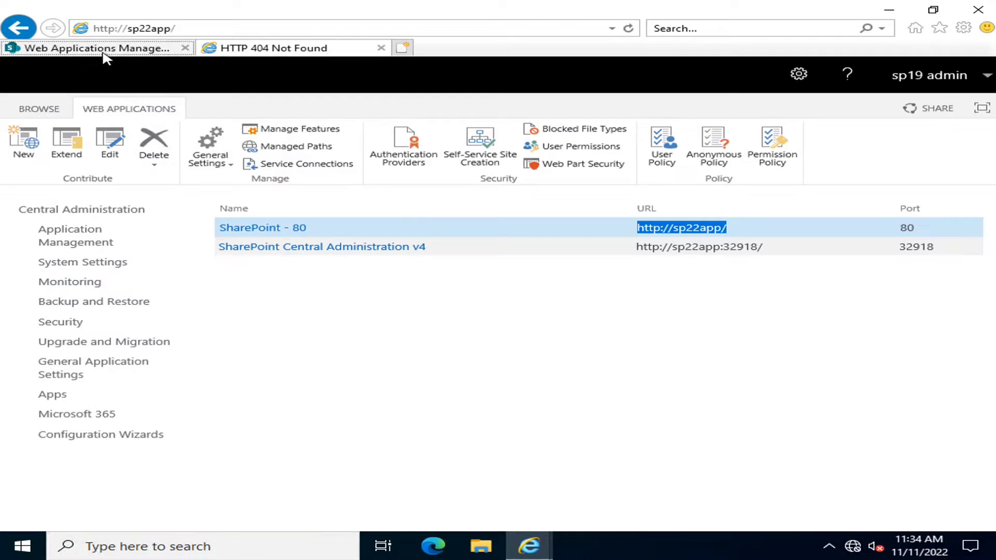
pyautogui.click(117, 210)
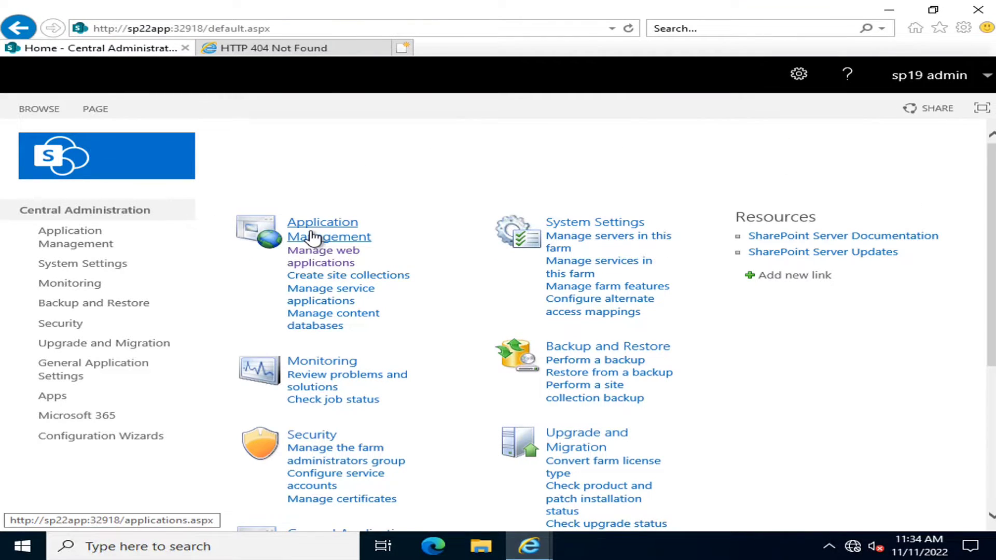
pyautogui.click(313, 237)
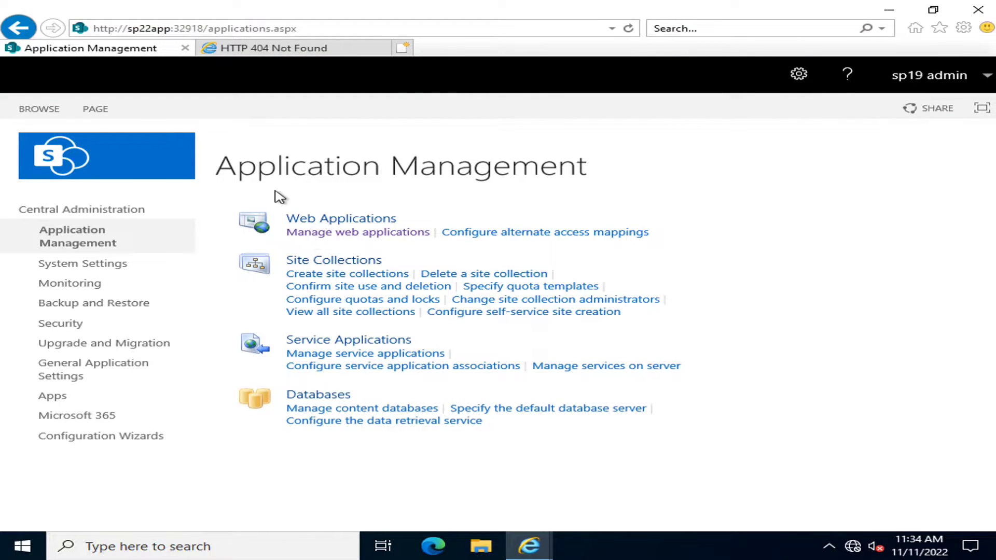
pyautogui.click(340, 279)
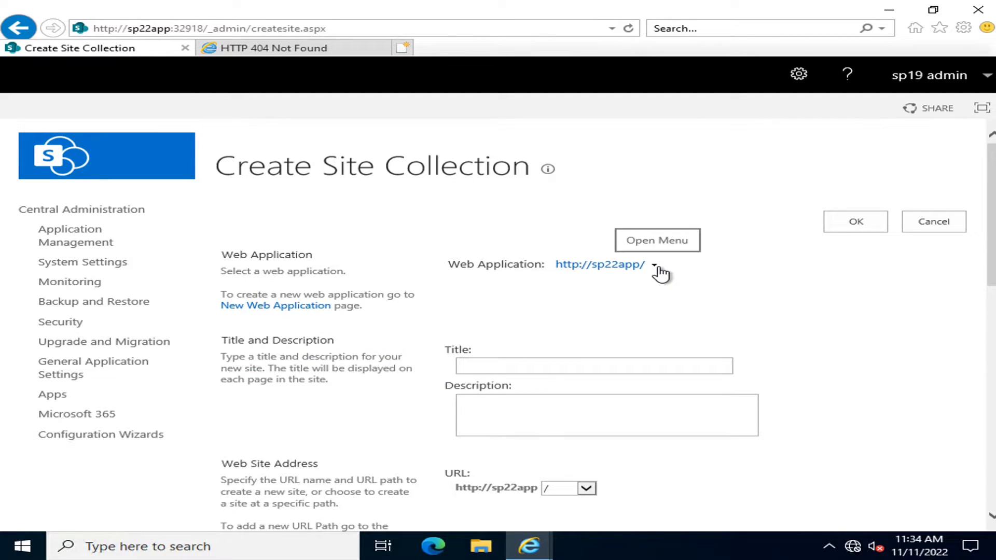
pyautogui.click(656, 268)
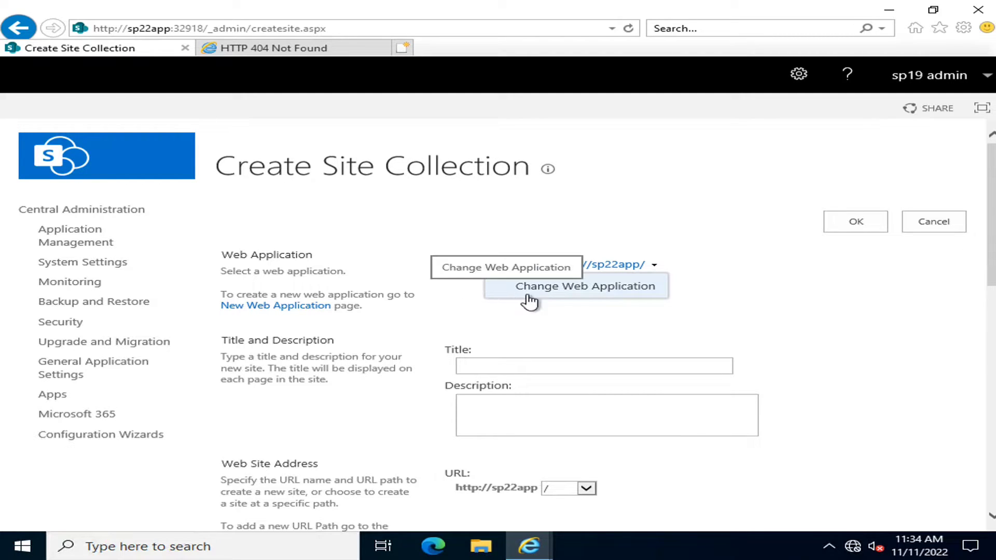
pyautogui.click(745, 310)
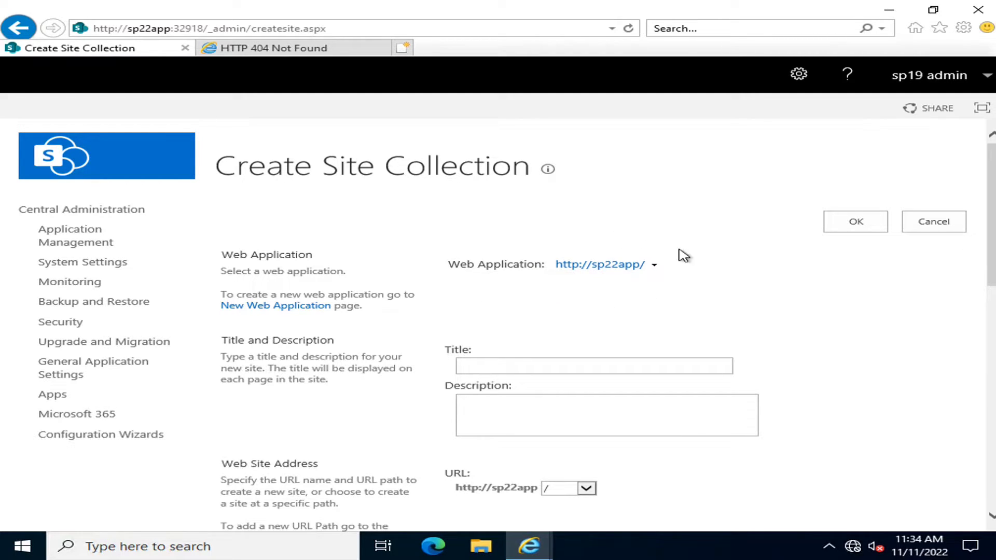
# Step: Enter 'home' as the new site collection's title and review the URL options
pyautogui.click(570, 365)
pyautogui.write('home')
pyautogui.press('Tab')
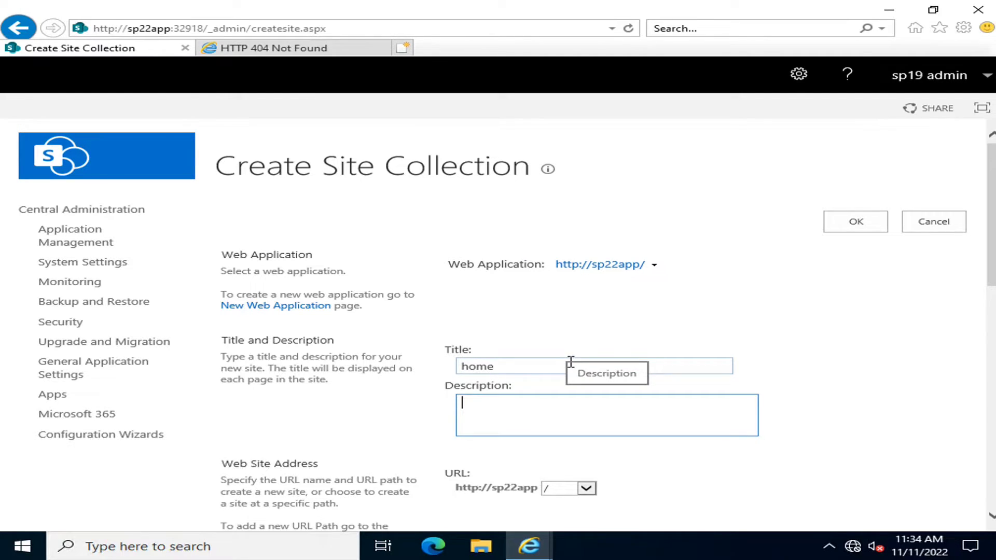
pyautogui.scroll(-3, 571, 362)
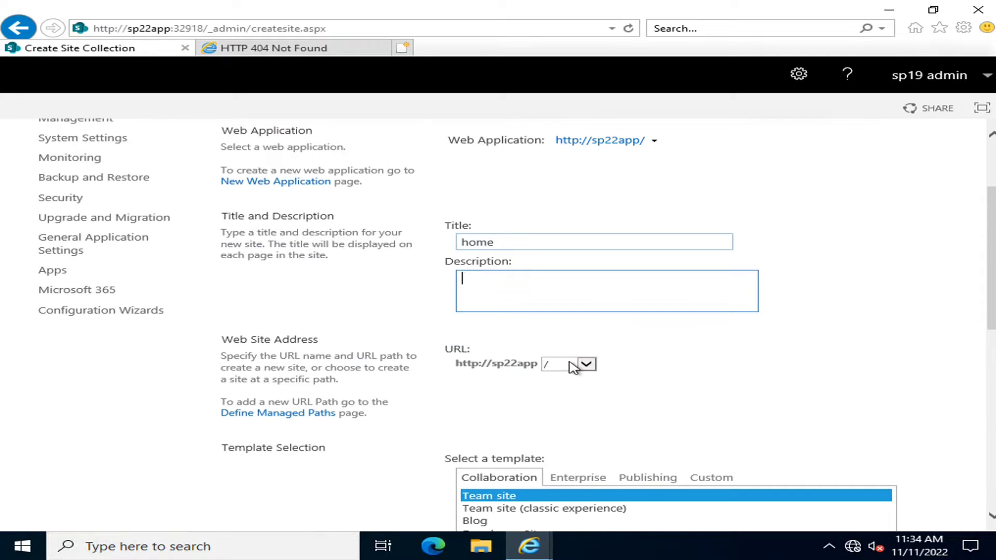
pyautogui.doubleClick(467, 243)
pyautogui.click(573, 360)
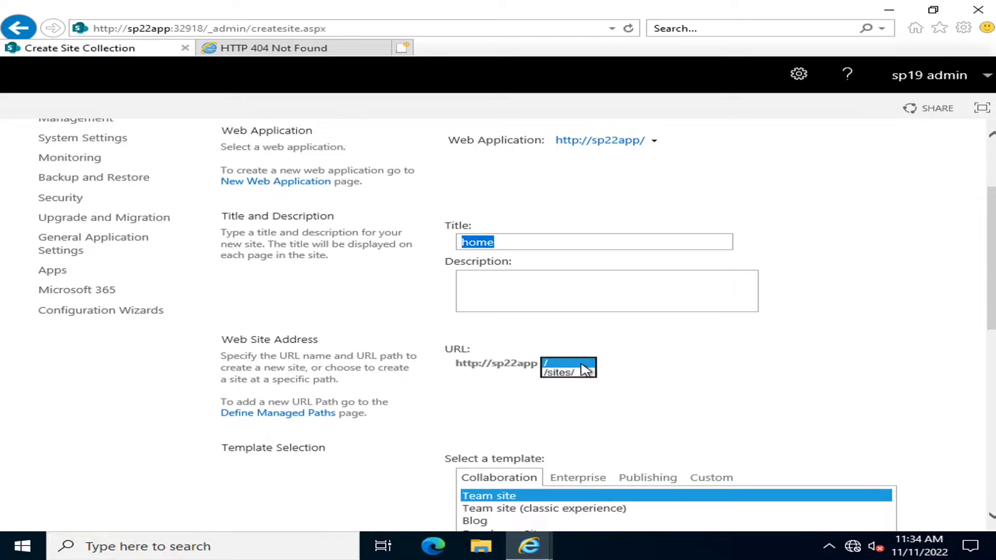
pyautogui.scroll(-3, 690, 341)
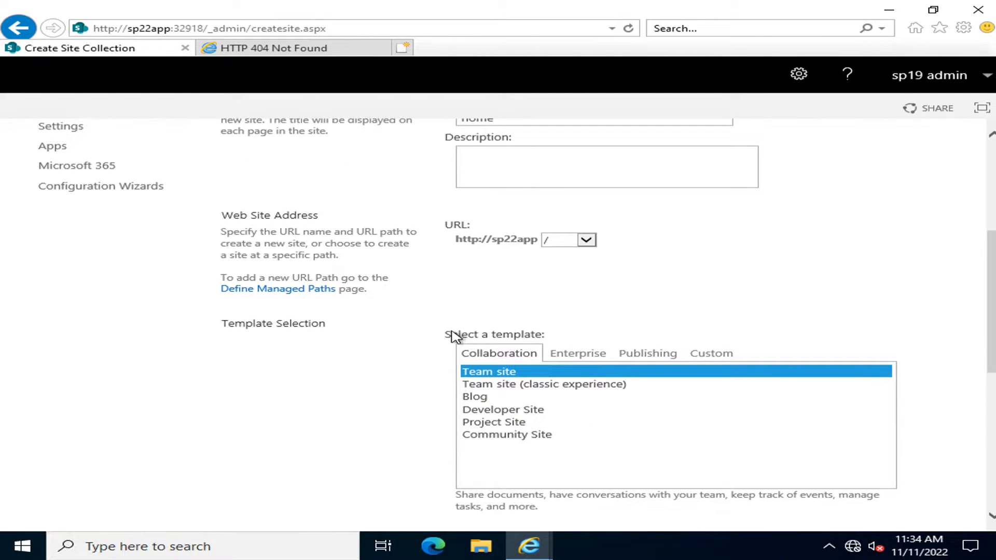
# Step: Choose the Communication site template from the Publishing category
pyautogui.click(576, 354)
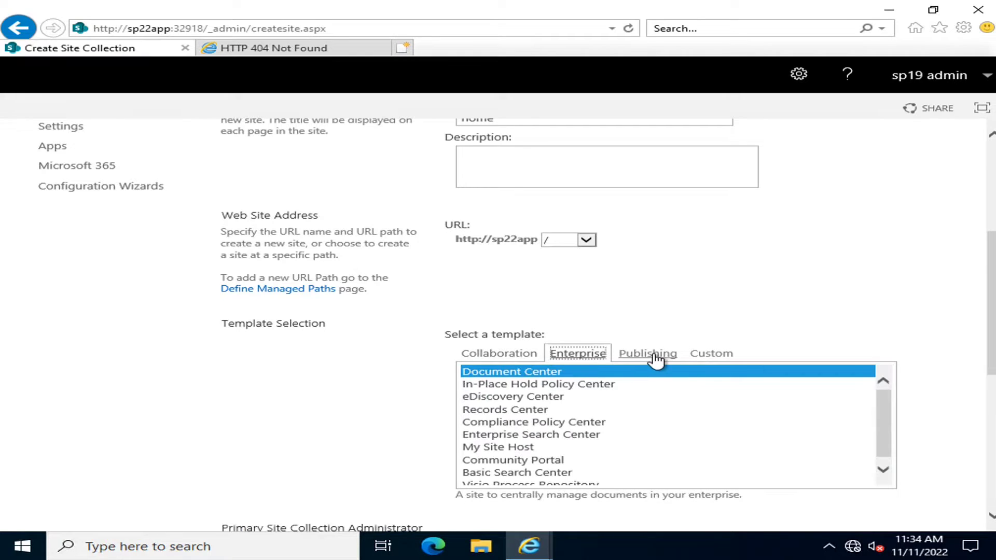
pyautogui.click(654, 354)
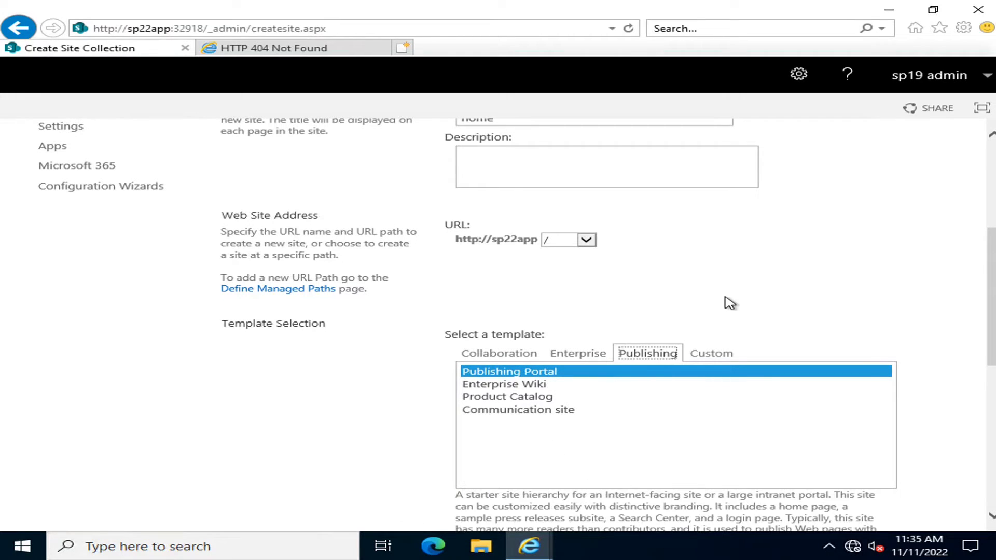
pyautogui.click(538, 410)
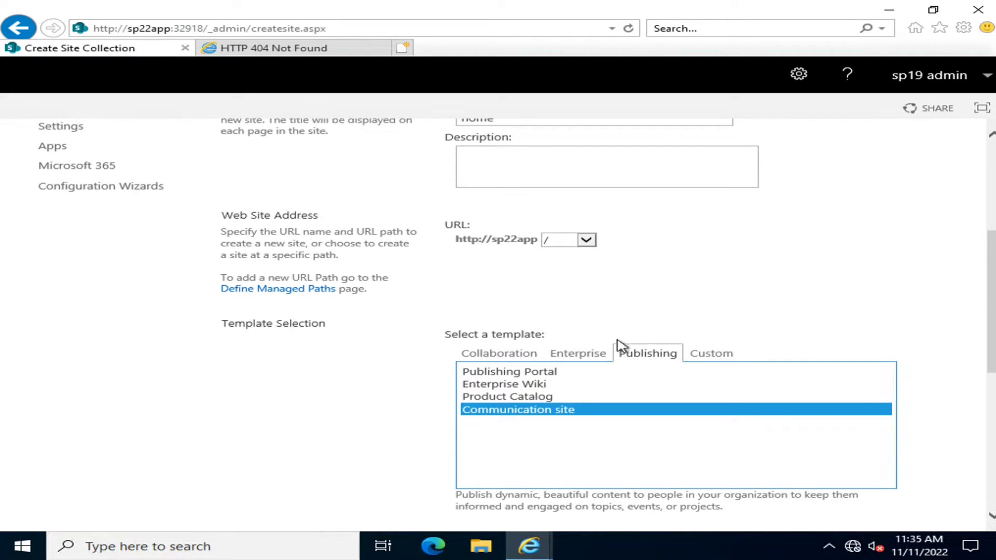
pyautogui.click(585, 355)
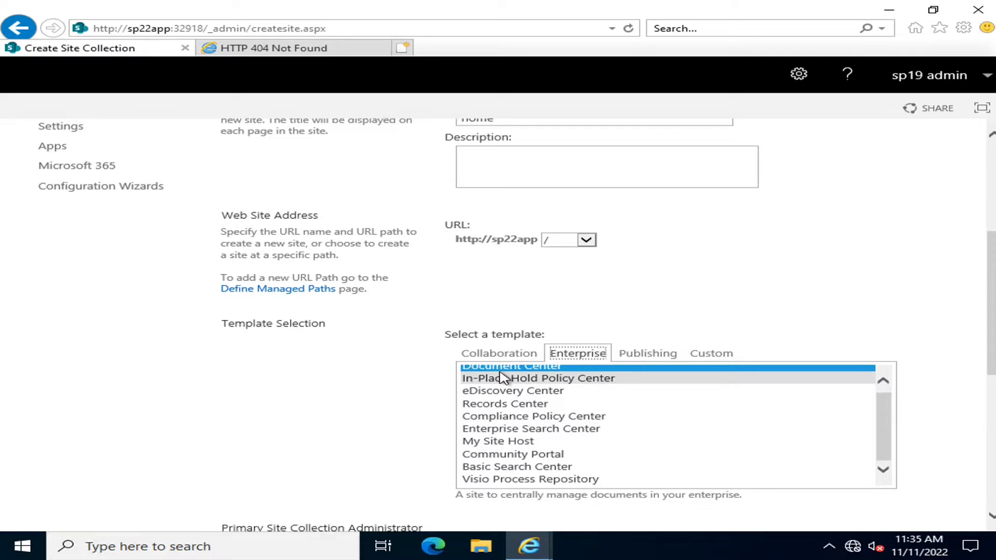
pyautogui.click(496, 355)
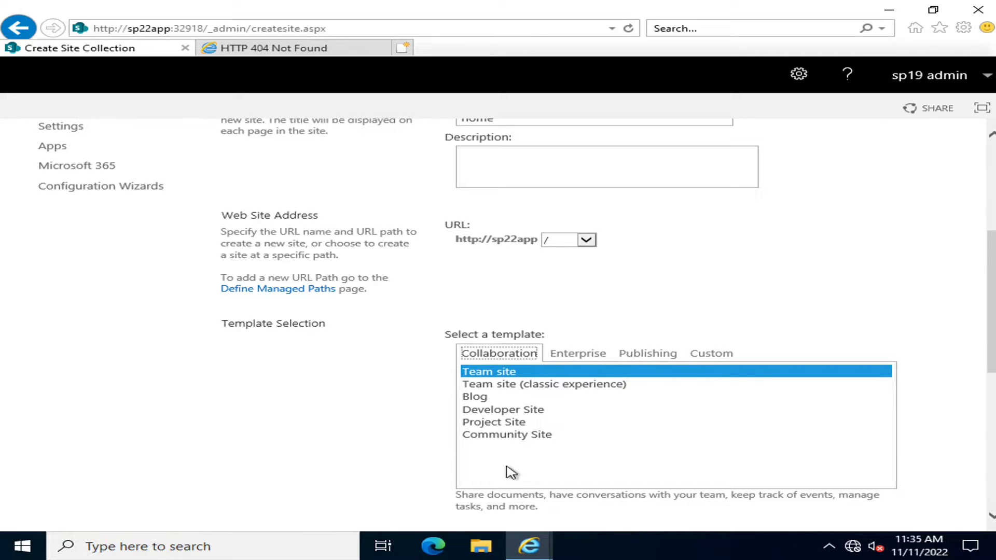
pyautogui.click(640, 352)
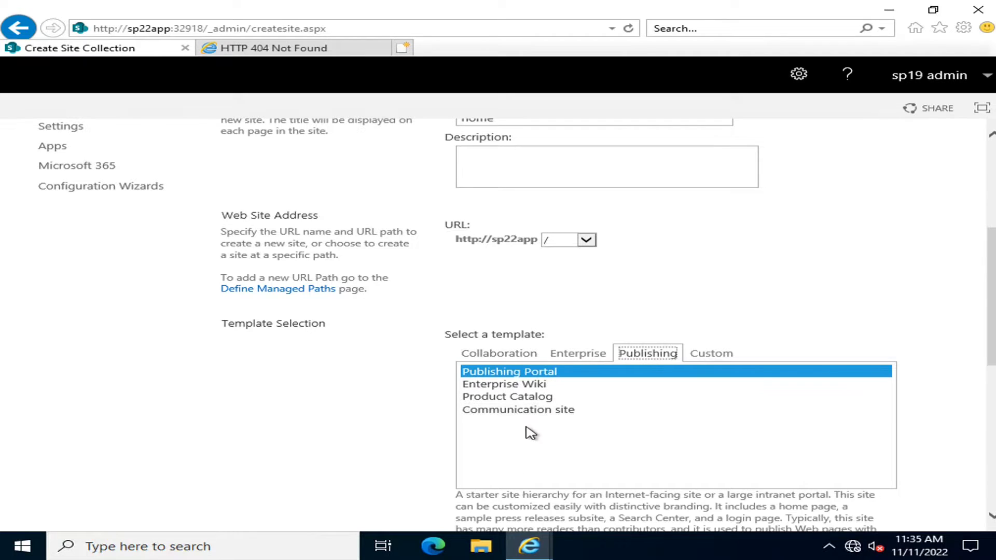
pyautogui.click(521, 411)
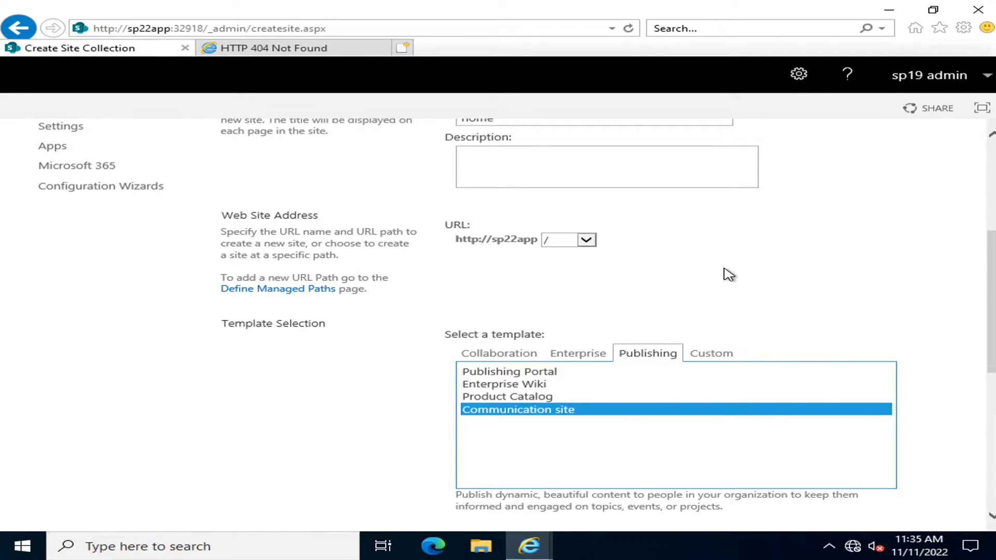
pyautogui.scroll(-2, 728, 275)
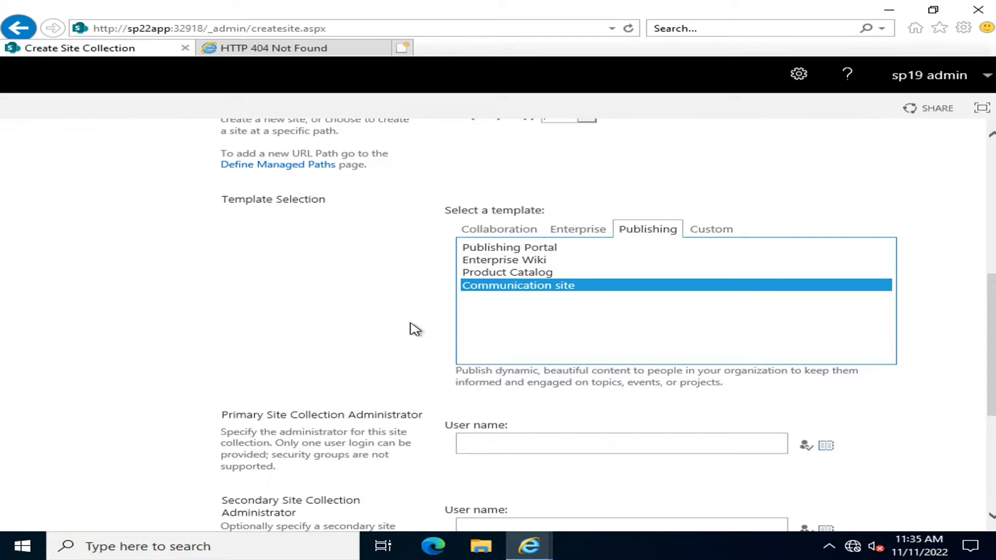
# Step: Enter and resolve the farm account as primary and an admin account as secondary administrator
pyautogui.scroll(-2, 395, 329)
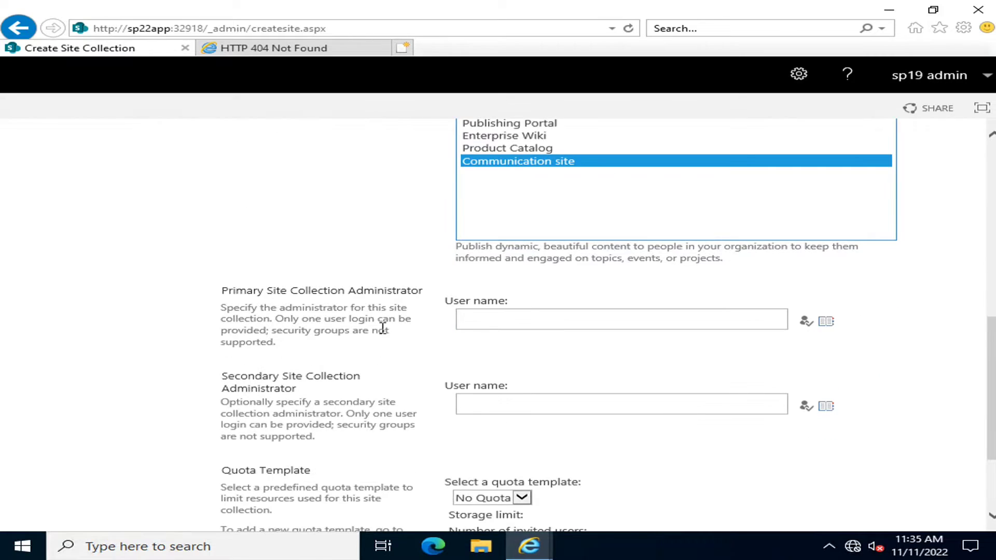
pyautogui.click(492, 323)
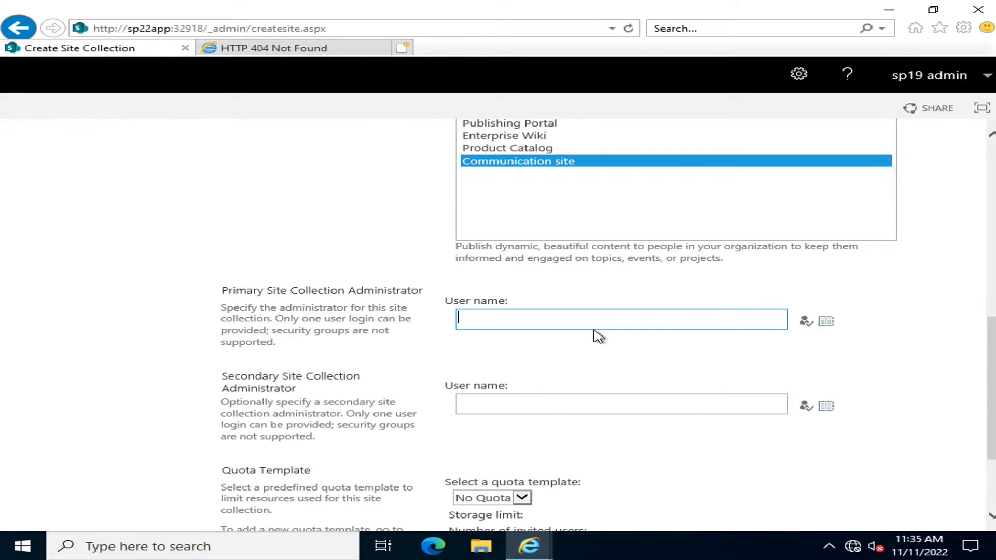
pyautogui.write('sp19farm')
pyautogui.hotkey('ctrl', 'k')
pyautogui.click(590, 410)
pyautogui.write('sp')
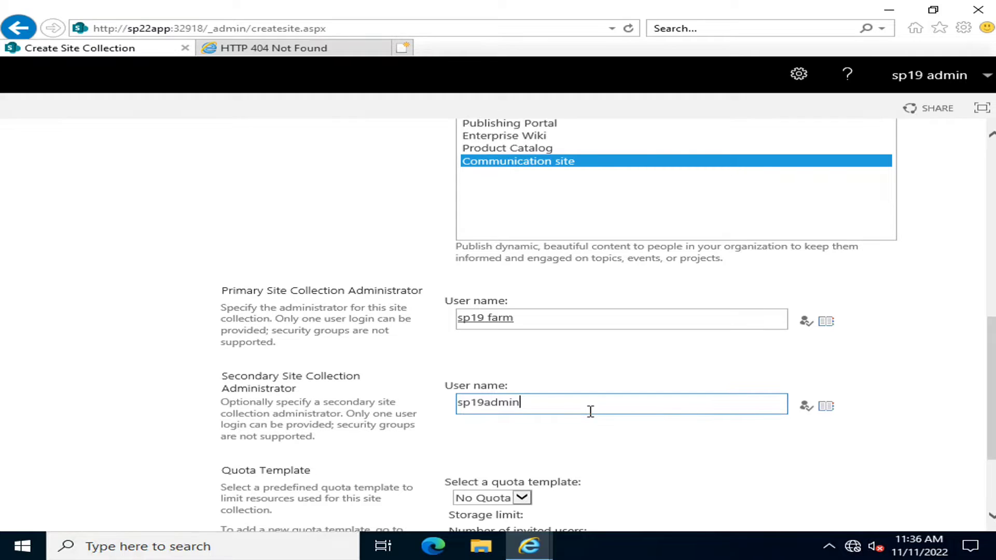
pyautogui.hotkey('ctrl', 'k')
pyautogui.scroll(-2, 590, 411)
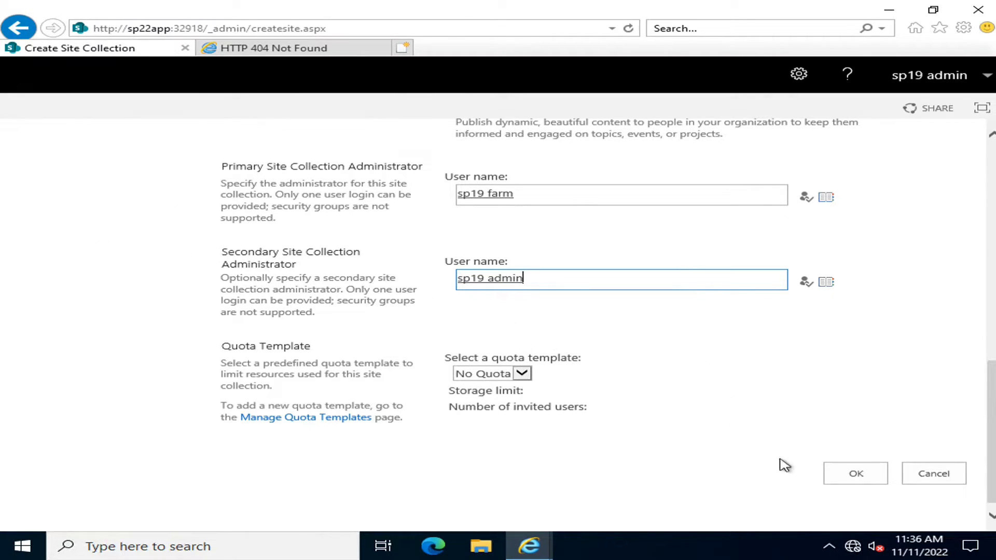
pyautogui.click(882, 481)
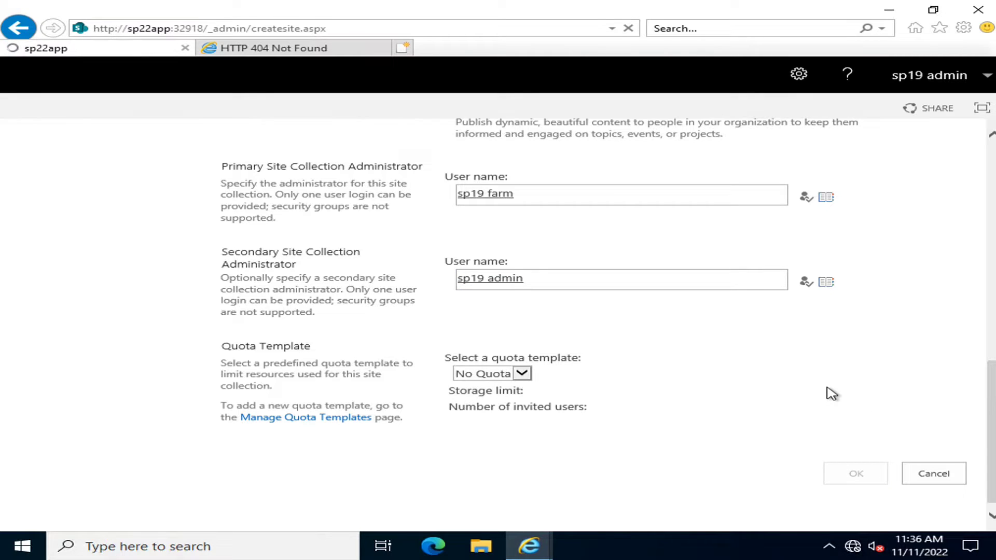
pyautogui.scroll(2, 724, 460)
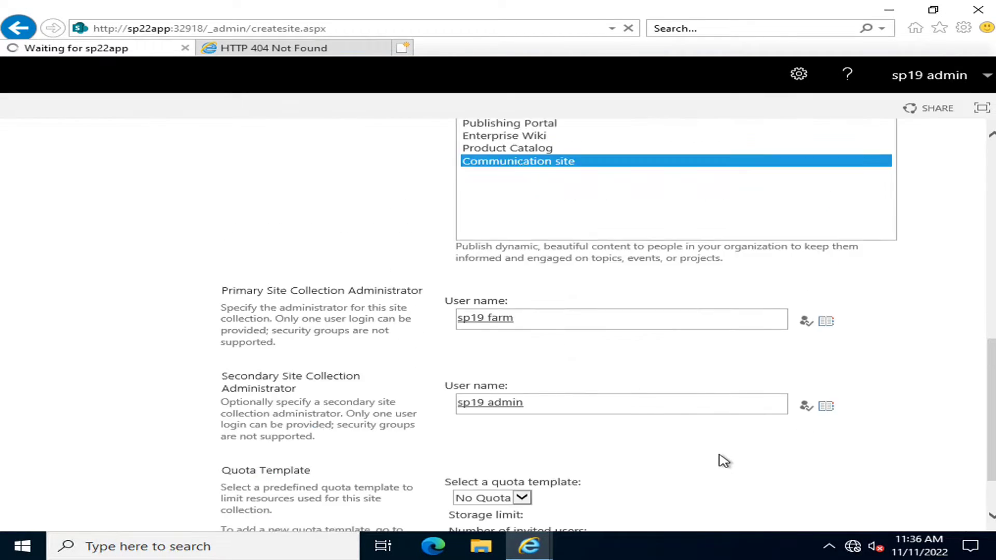
pyautogui.scroll(4, 724, 461)
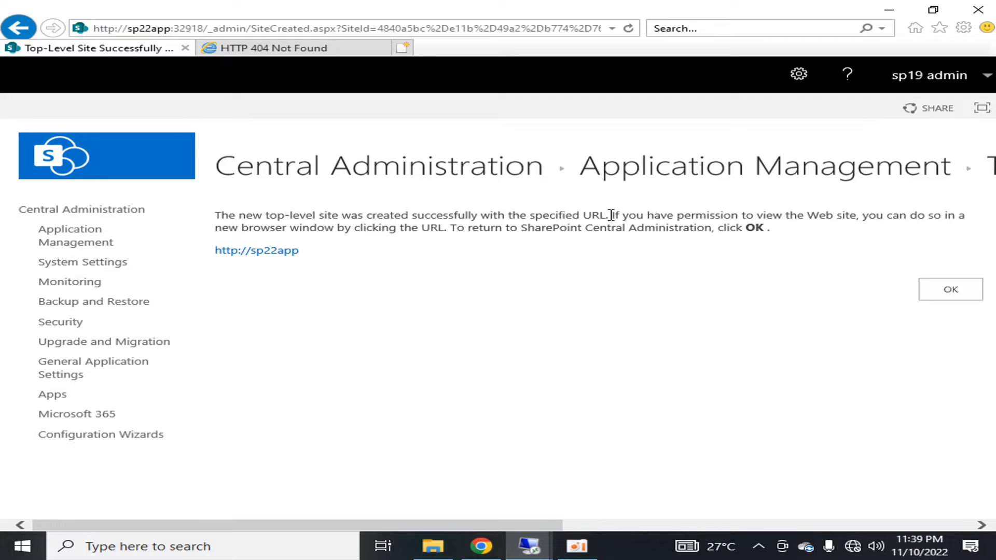
pyautogui.moveTo(612, 215); pyautogui.dragTo(215, 214)
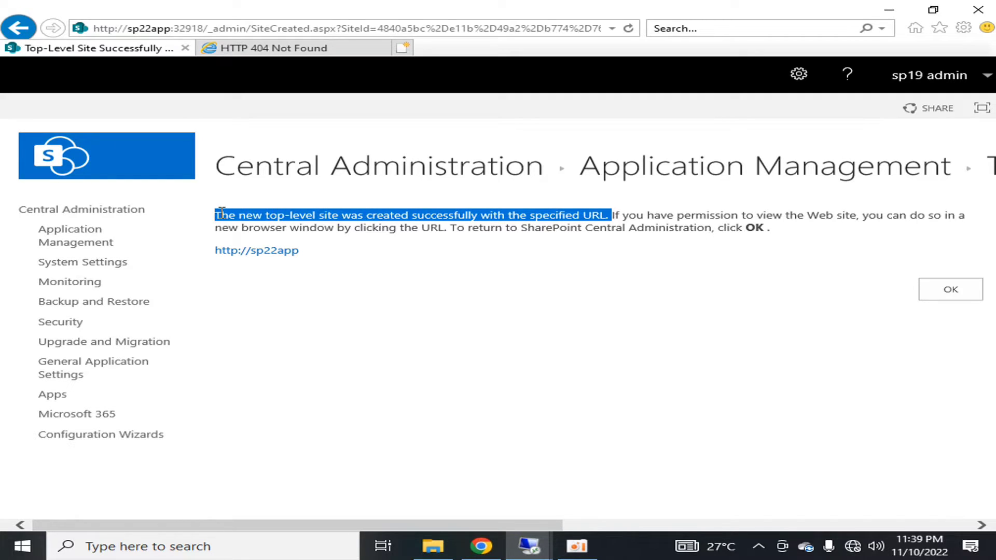
pyautogui.click(353, 297)
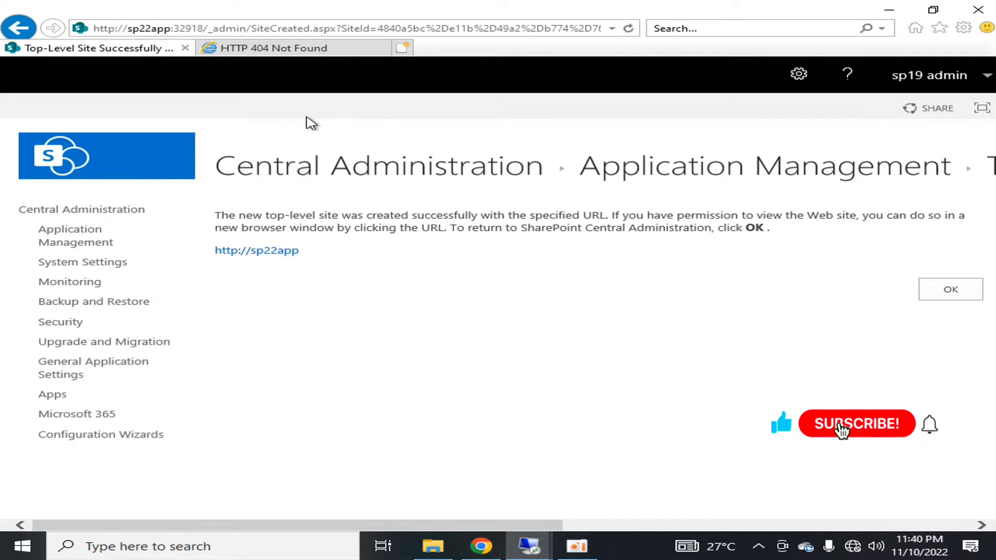
pyautogui.click(335, 48)
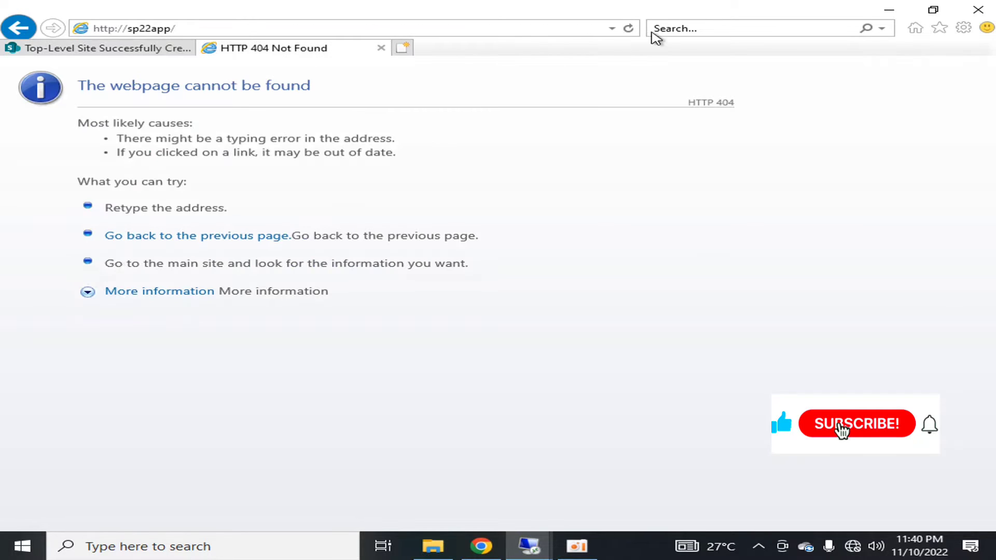
pyautogui.click(628, 28)
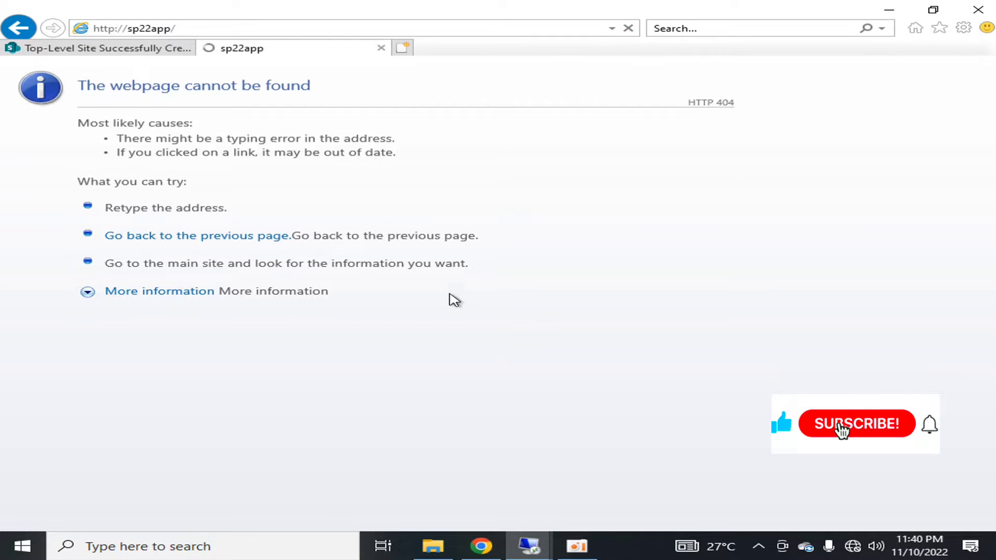
pyautogui.click(88, 49)
# Step: Acknowledge the confirmation and browse the new home page in the sp22app tab
pyautogui.click(980, 292)
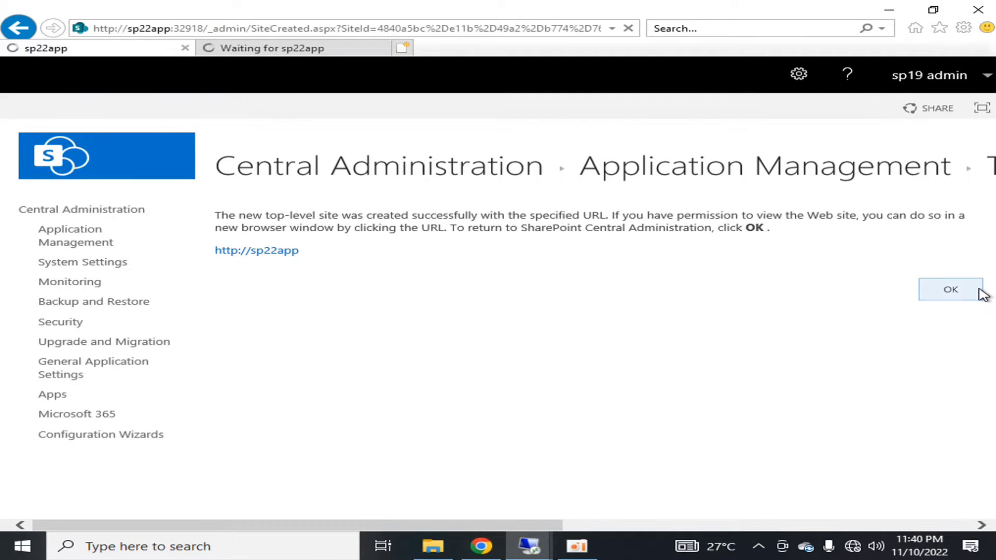
pyautogui.click(228, 50)
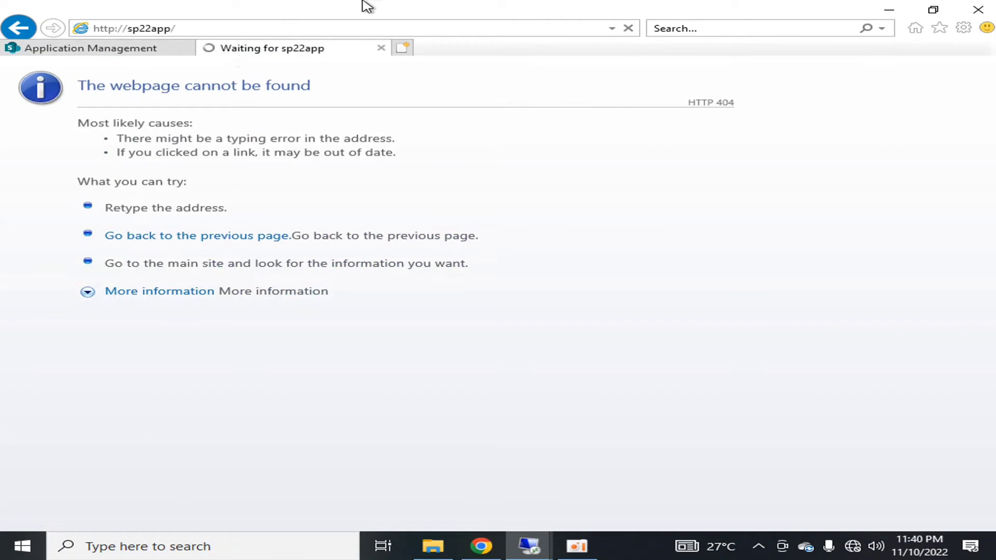
pyautogui.moveTo(367, 6)
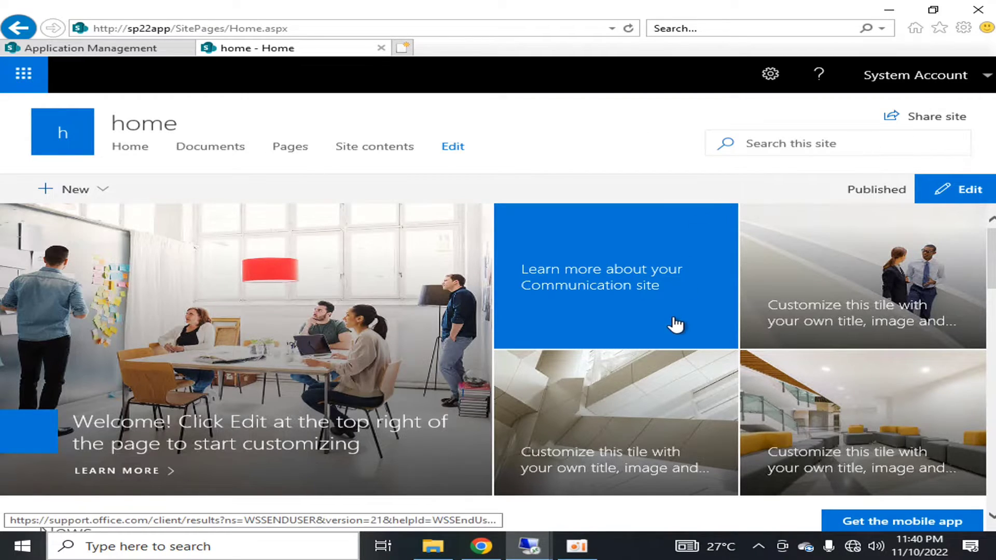
pyautogui.scroll(-5, 671, 325)
pyautogui.scroll(-3, 677, 324)
pyautogui.scroll(8, 676, 325)
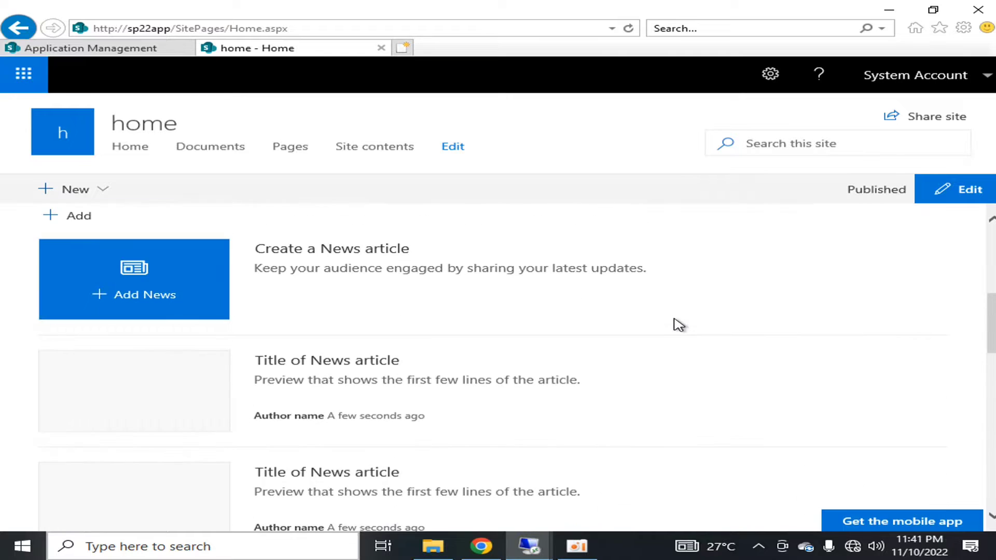
# Step: Open and close the app launcher and the site settings gear menu
pyautogui.click(26, 74)
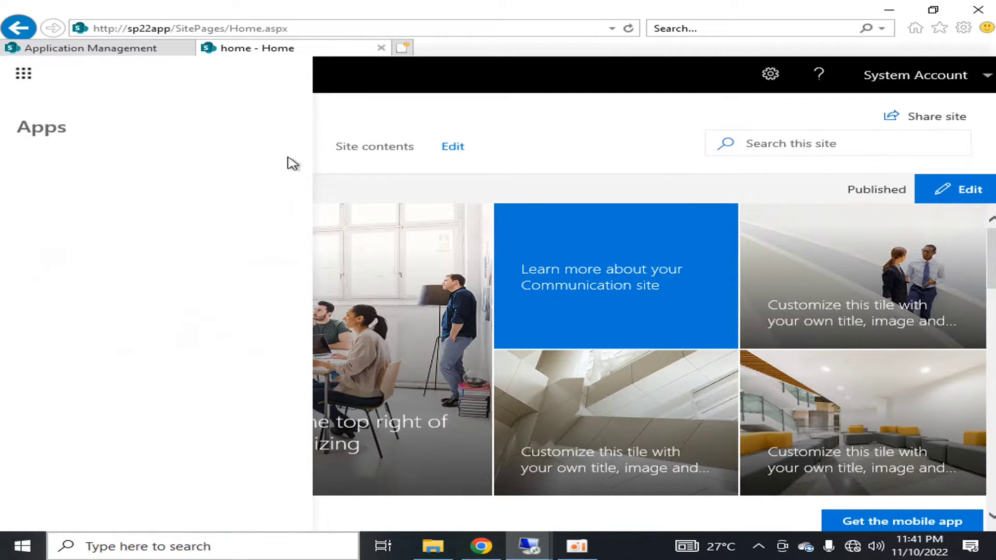
pyautogui.click(457, 114)
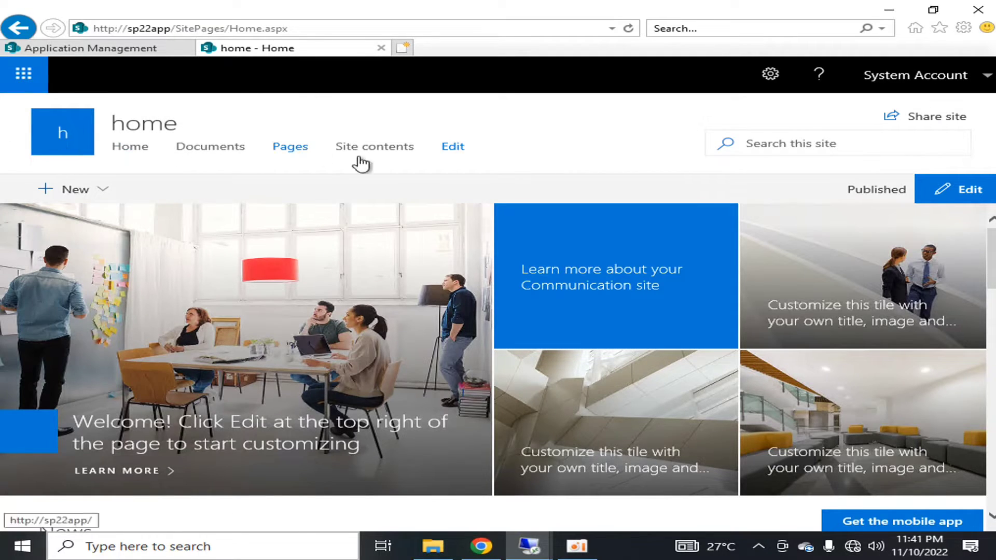
pyautogui.click(772, 75)
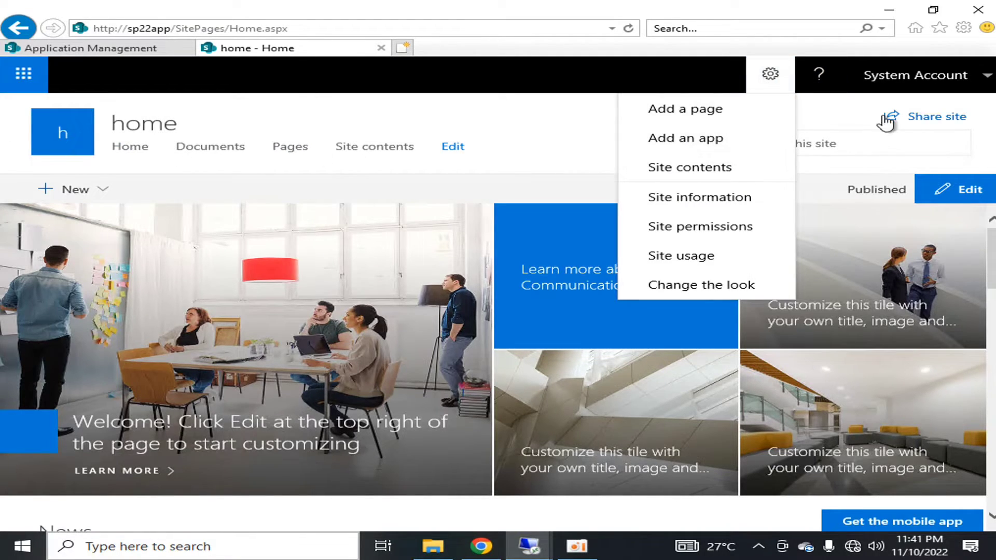
pyautogui.click(984, 85)
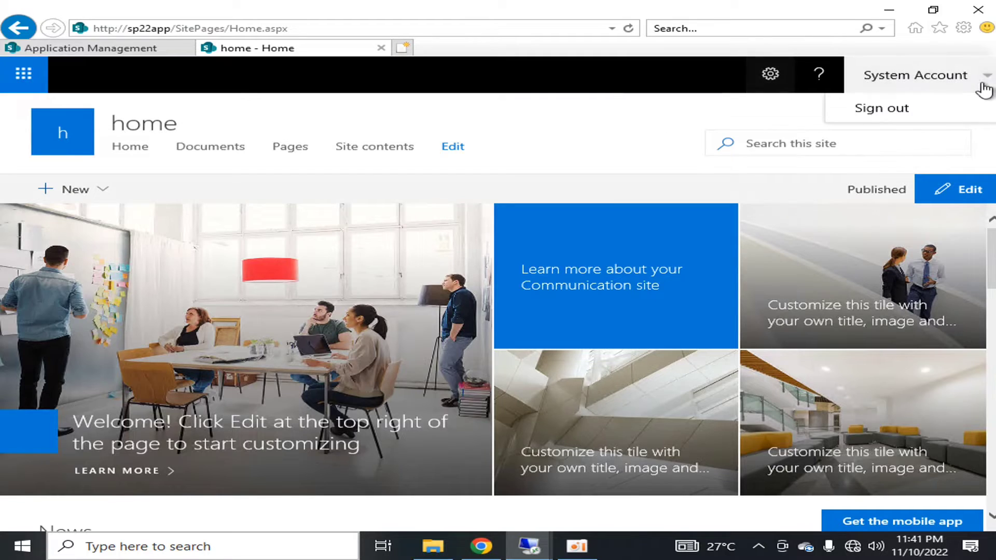
pyautogui.click(759, 83)
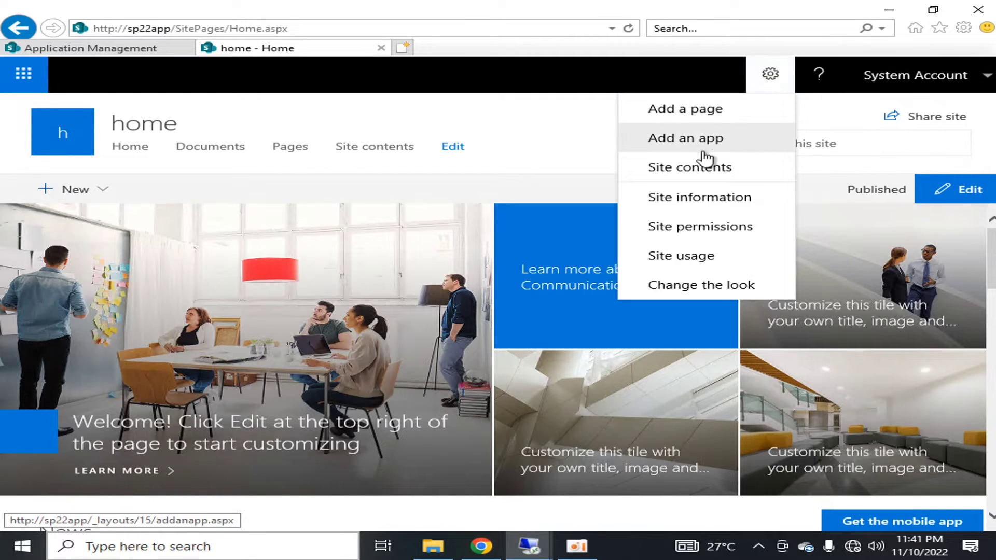
# Step: Change the site name from 'home' to 'HLTF_TECH Organization' in Site information and save
pyautogui.click(714, 202)
pyautogui.click(723, 267)
pyautogui.doubleClick(723, 267)
pyautogui.write('HLTF_TECH')
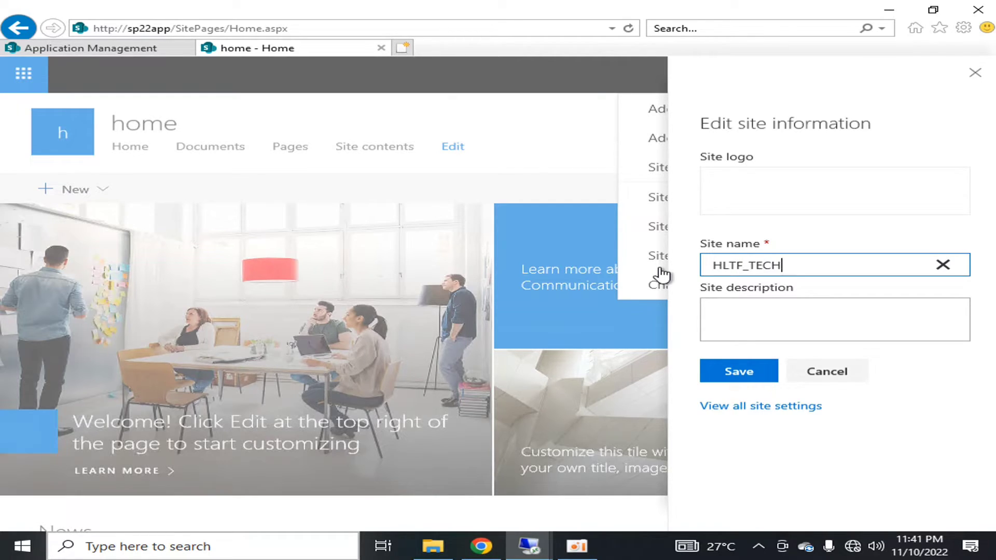
pyautogui.write('Organization')
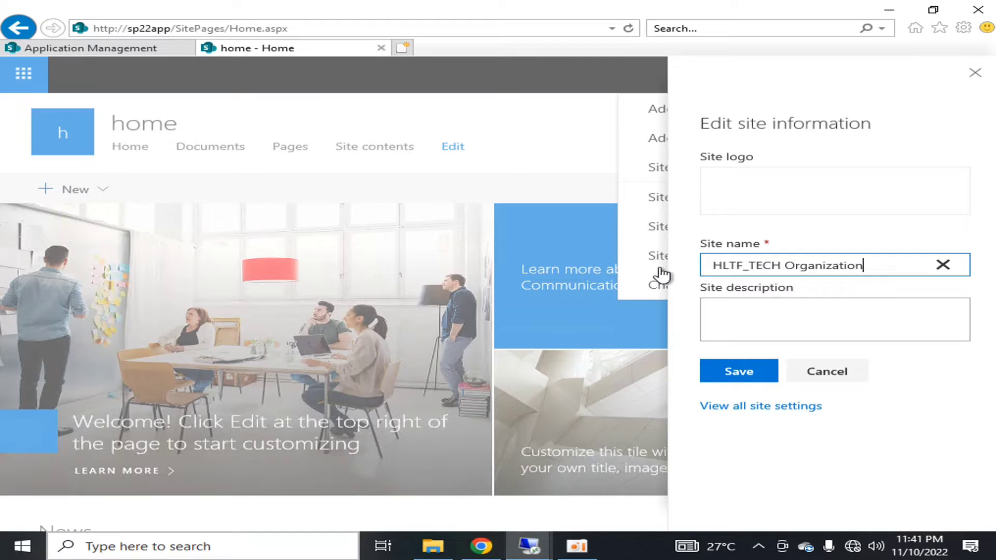
pyautogui.click(741, 203)
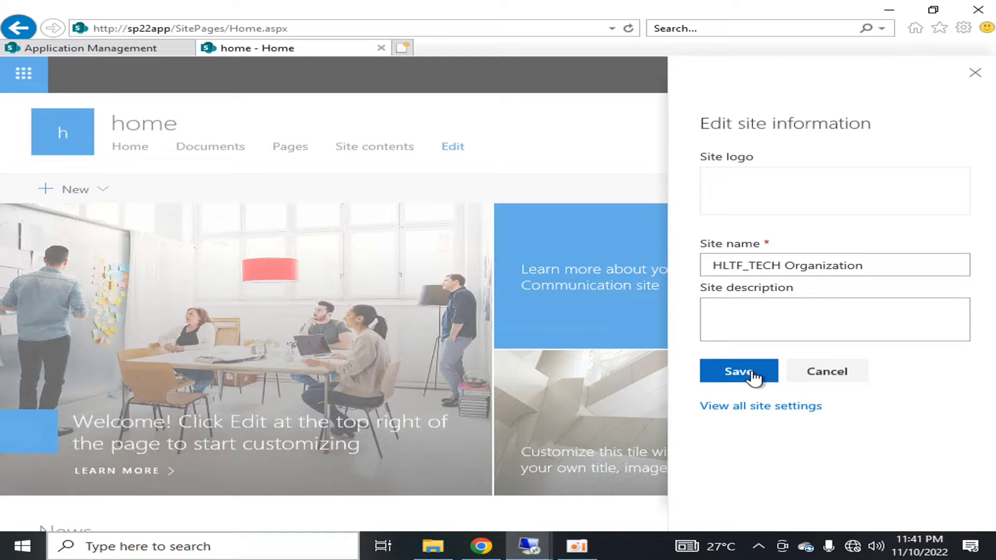
pyautogui.click(751, 372)
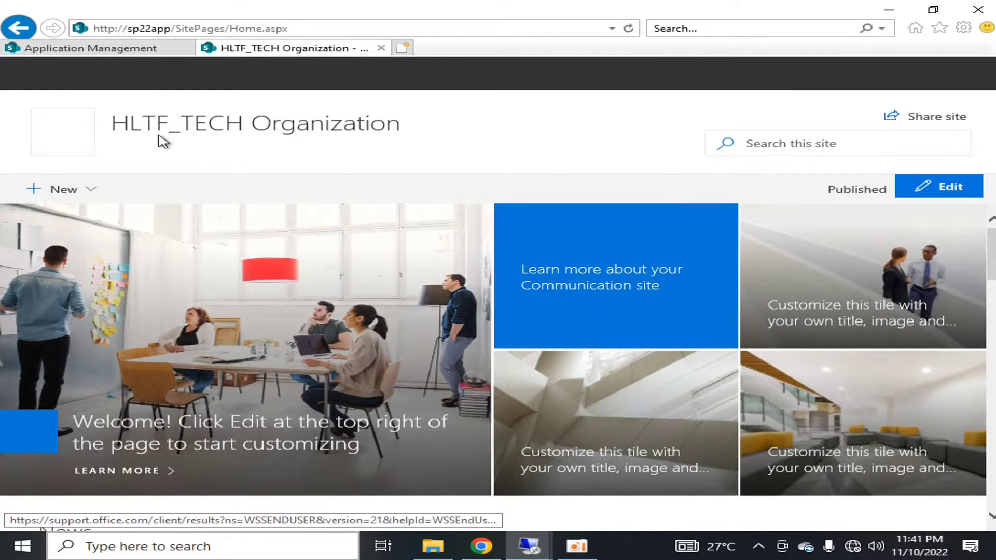
pyautogui.moveTo(125, 123); pyautogui.dragTo(402, 129)
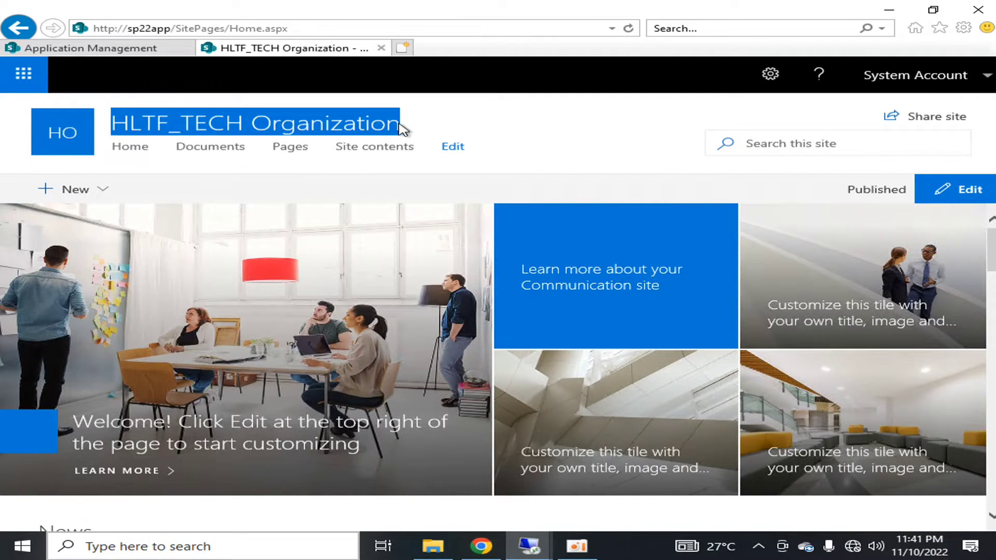
pyautogui.click(485, 111)
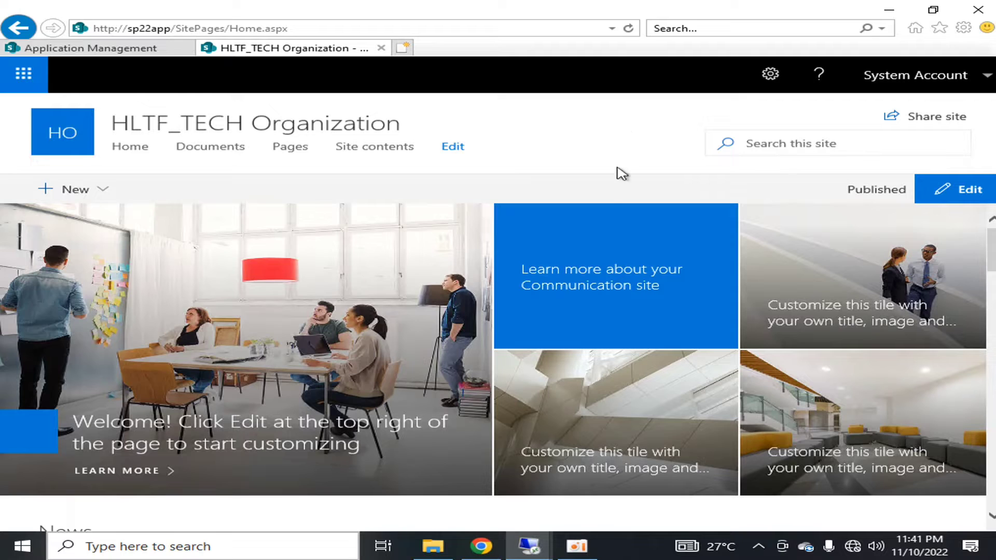
pyautogui.scroll(-7, 329, 309)
pyautogui.scroll(7, 327, 306)
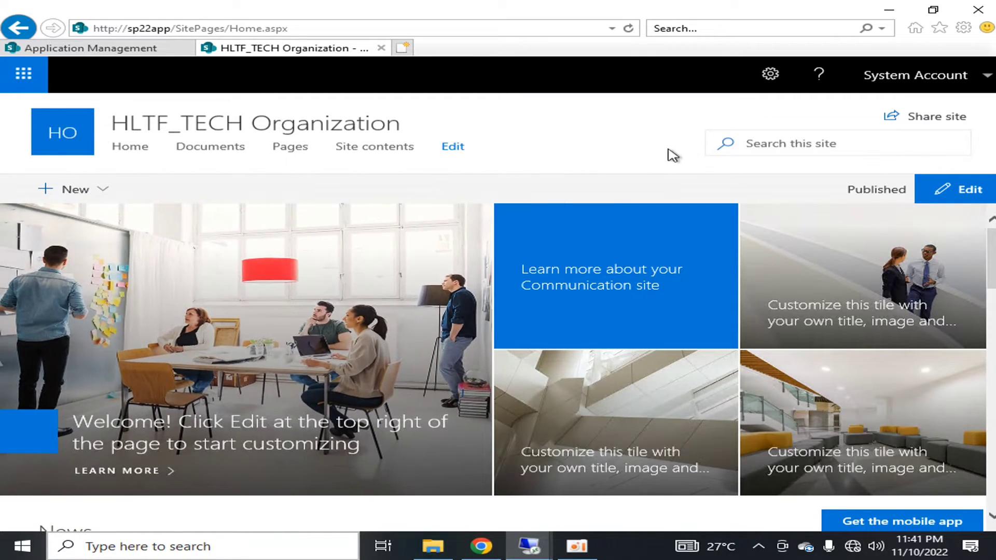
pyautogui.scroll(-10, 449, 403)
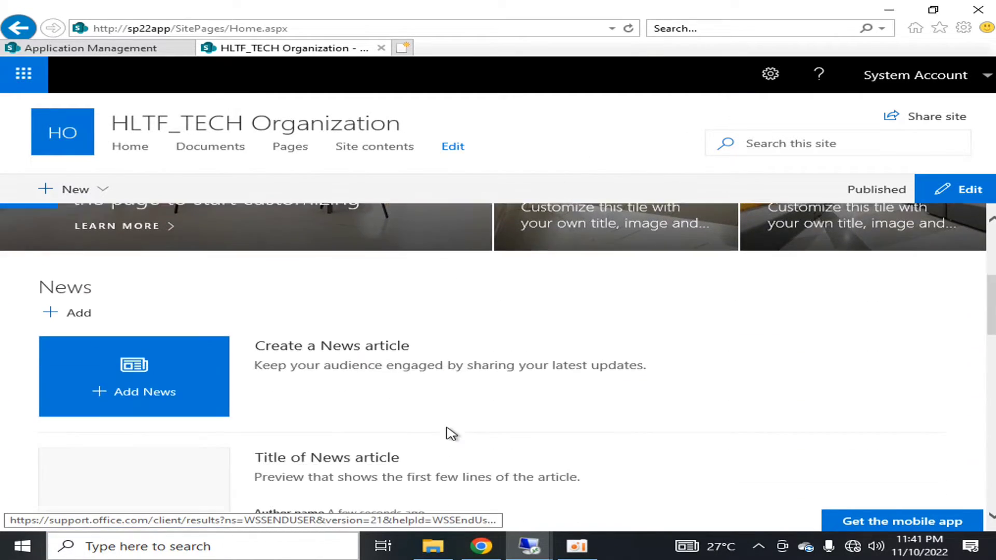
pyautogui.scroll(-7, 449, 433)
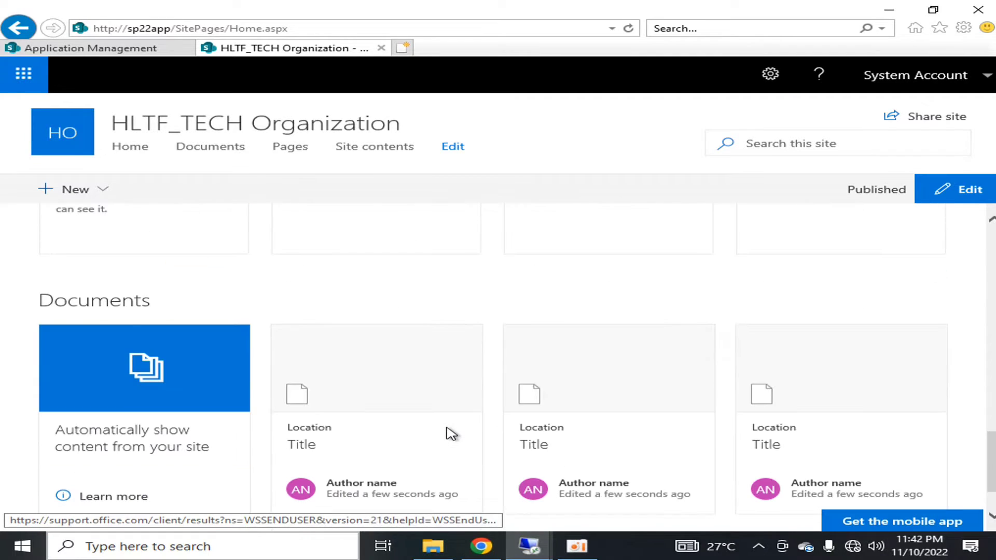
pyautogui.scroll(8, 450, 434)
pyautogui.scroll(10, 450, 432)
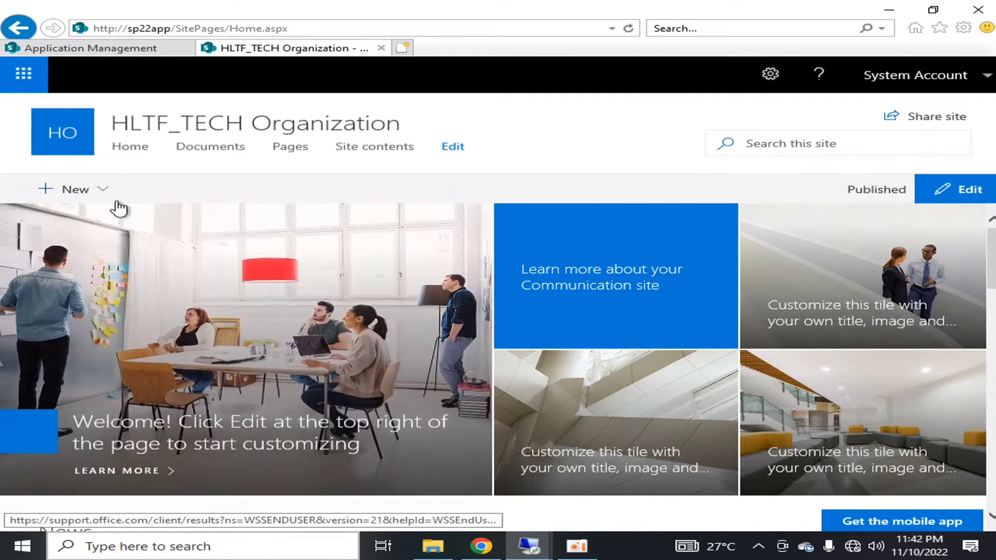
# Step: Publish the HLTF_TECH Organization home page and return to Central Administration's Application Management page
pyautogui.click(988, 196)
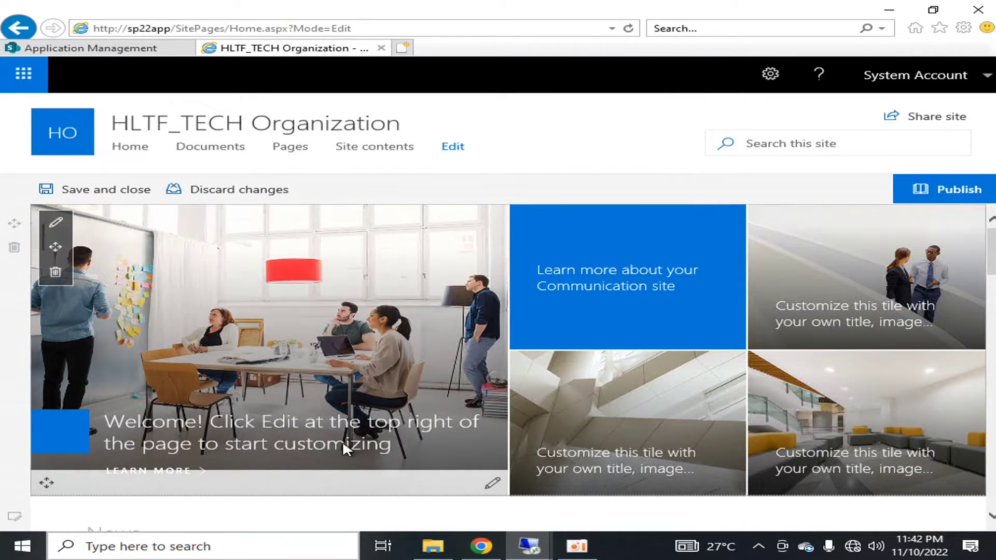
pyautogui.scroll(-4, 342, 441)
pyautogui.moveTo(989, 286); pyautogui.dragTo(989, 249)
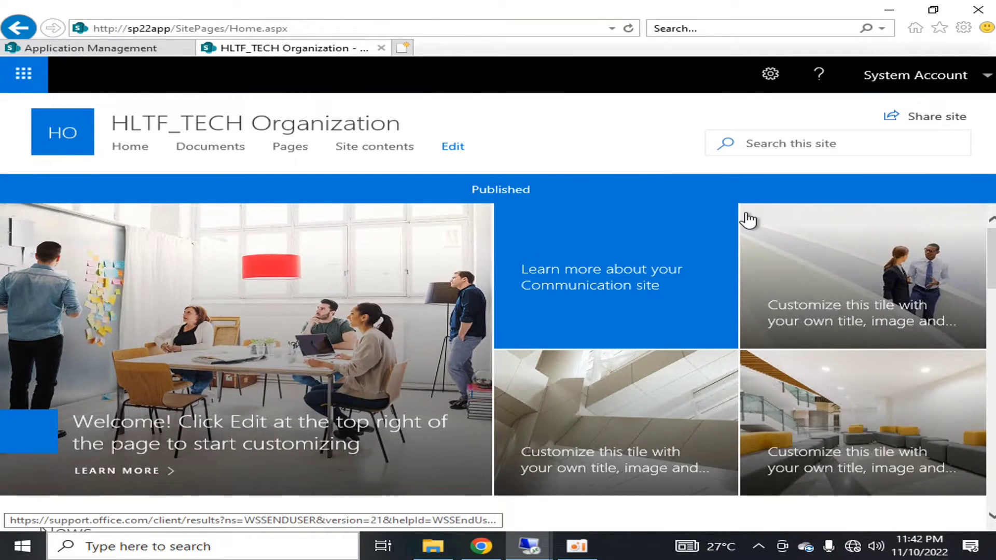
pyautogui.click(109, 52)
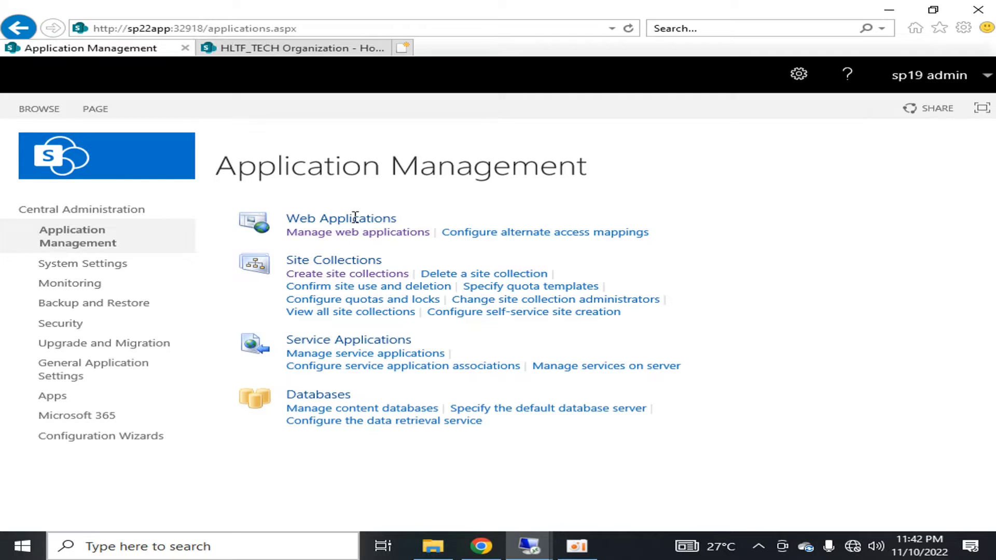
# Step: Review the web applications list, noting the SharePoint - 80 web application
pyautogui.click(320, 239)
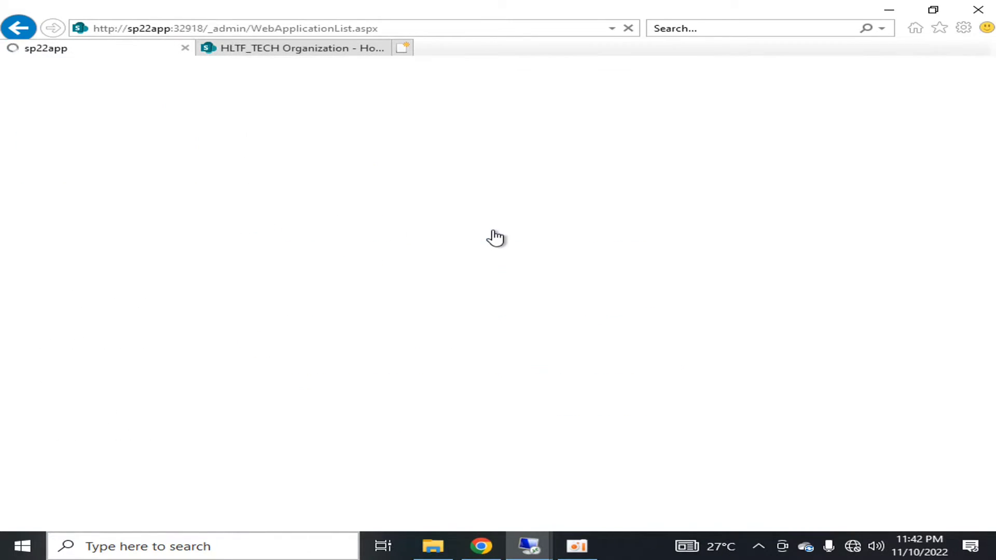
pyautogui.moveTo(222, 238); pyautogui.dragTo(321, 234)
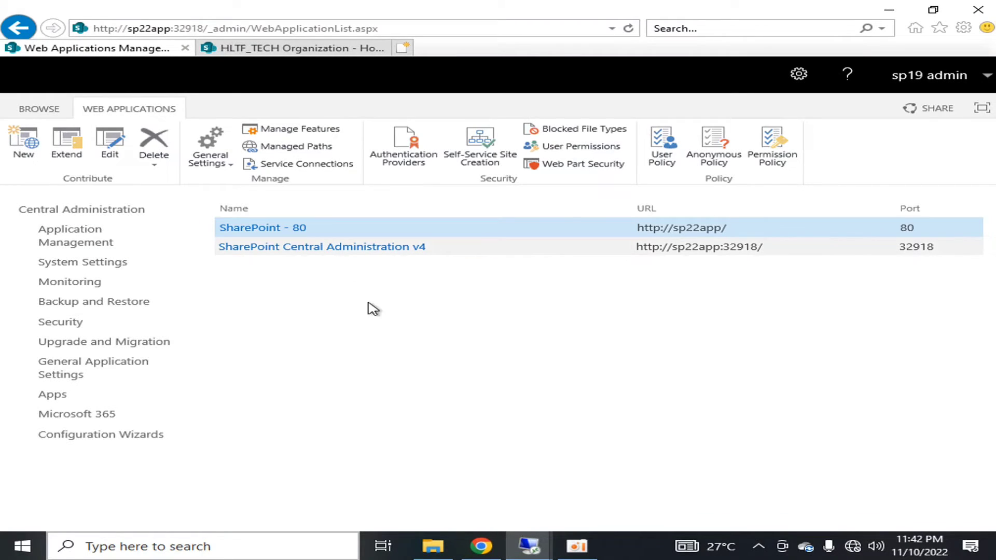
pyautogui.click(113, 212)
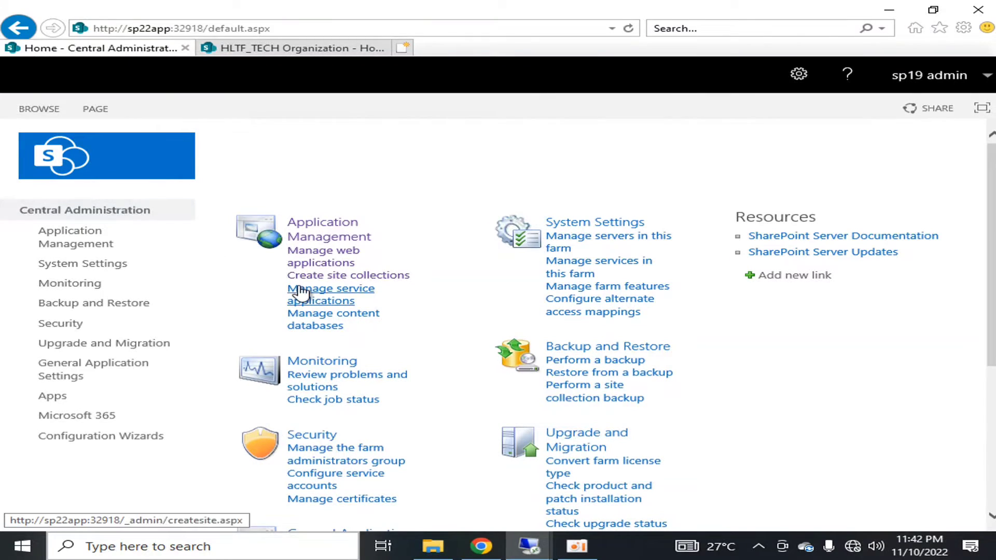
# Step: List the content databases for web application SharePoint - 80, showing WSS_Content_hltf
pyautogui.scroll(-5, 400, 306)
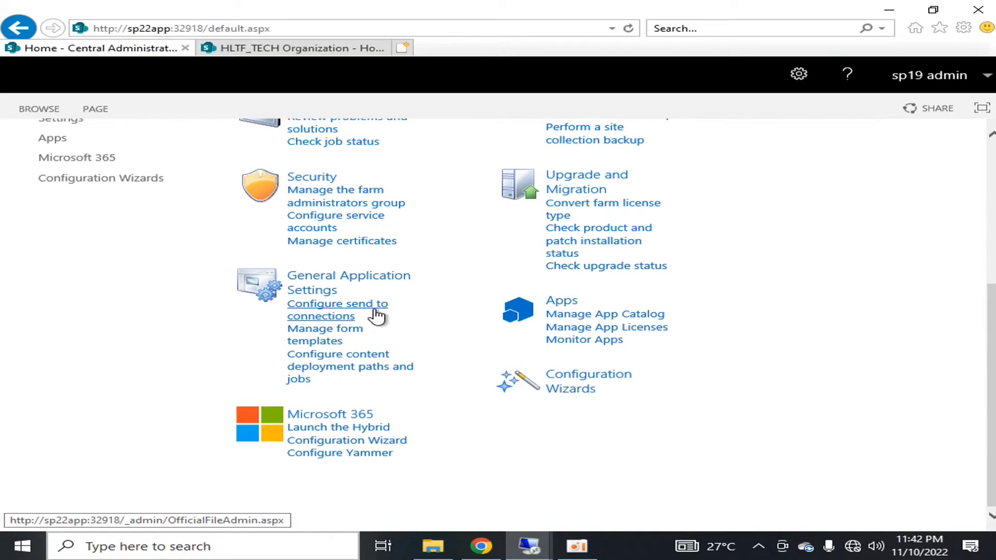
pyautogui.scroll(3, 379, 314)
pyautogui.click(343, 251)
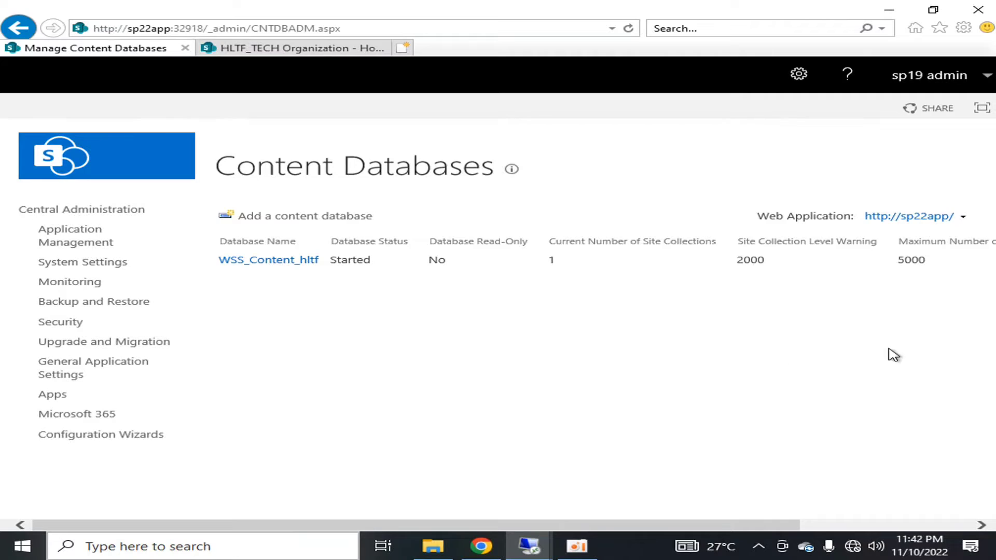
pyautogui.click(964, 218)
pyautogui.click(889, 240)
pyautogui.click(132, 133)
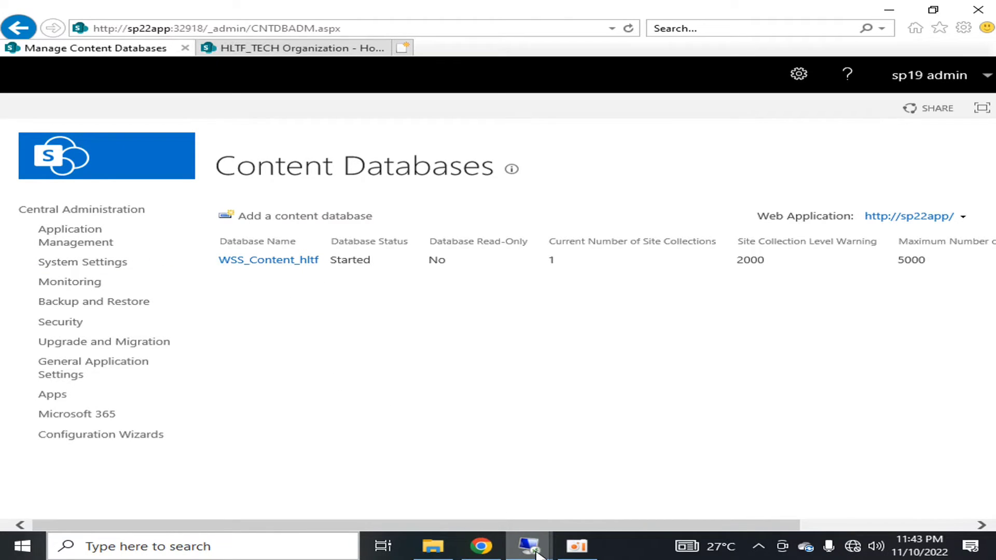
# Step: Refresh the Databases node in the remote SQL Server Management Studio session
pyautogui.moveTo(529, 546)
pyautogui.moveTo(746, 491)
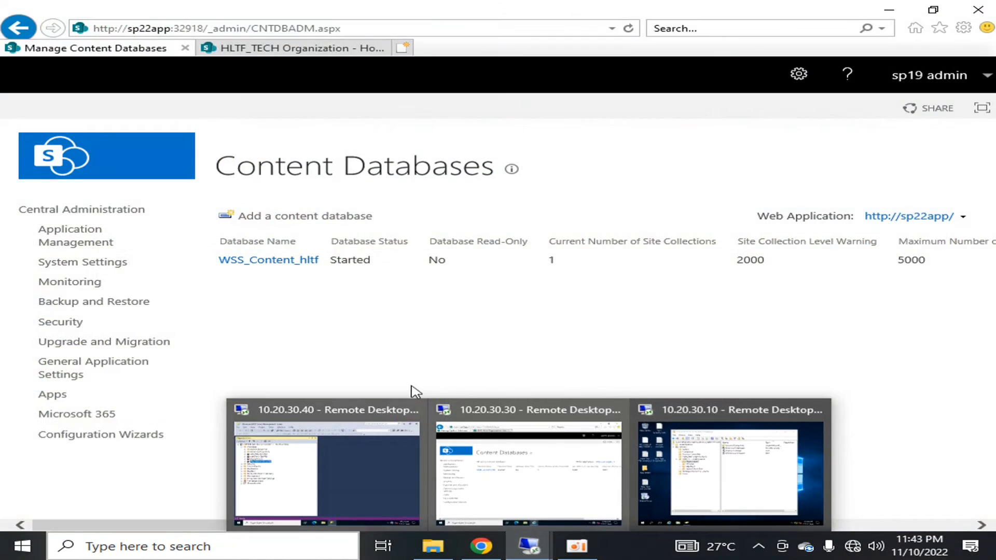
pyautogui.click(403, 478)
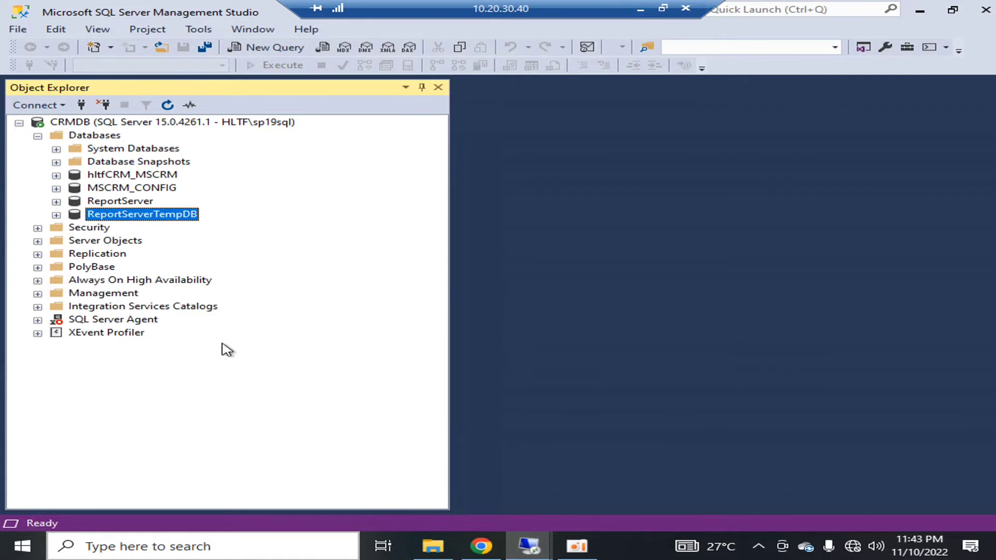
pyautogui.rightClick(109, 138)
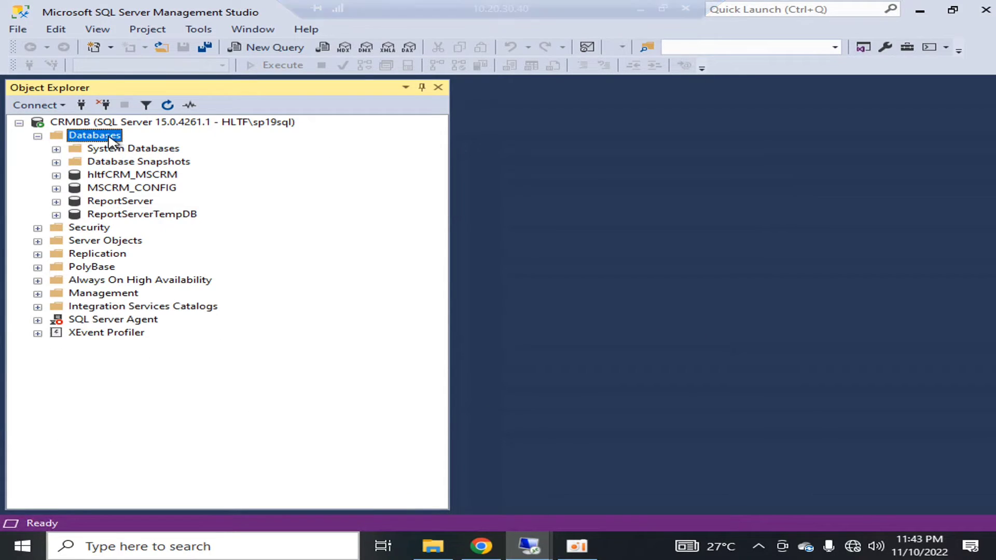
pyautogui.click(165, 317)
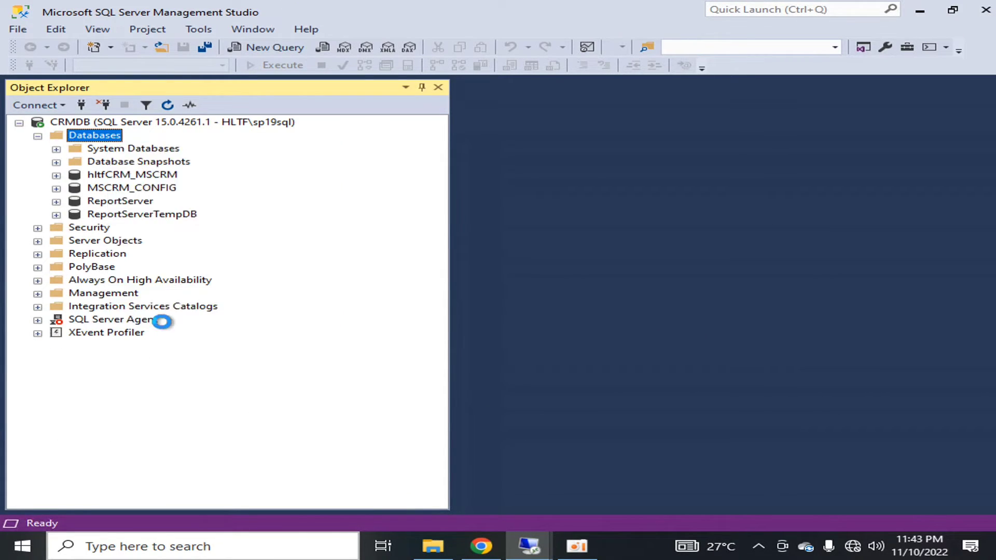
# Step: Inspect WSS_Content_hltf, leaving its name unchanged, then collapse it and minimize the remote session
pyautogui.click(144, 257)
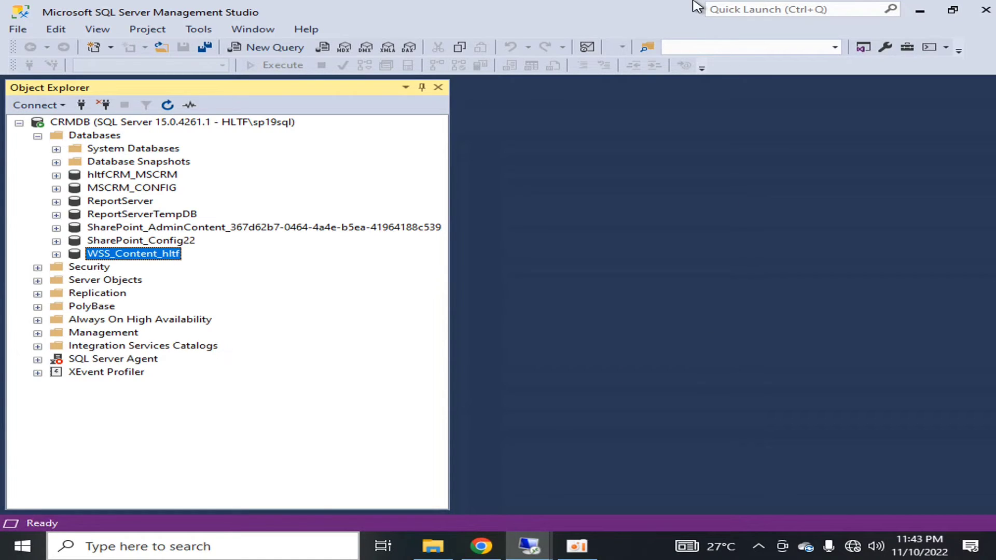
pyautogui.moveTo(697, 5)
pyautogui.doubleClick(160, 257)
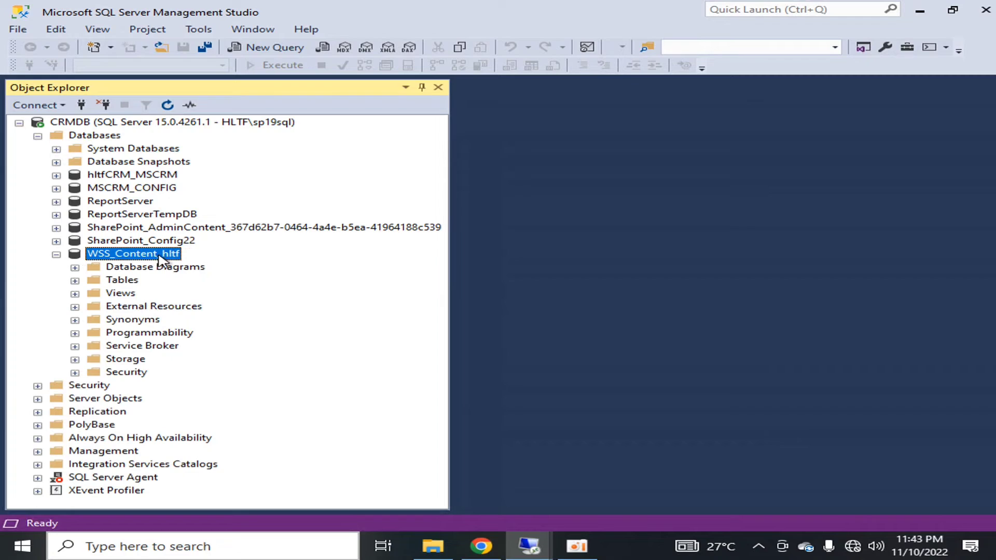
pyautogui.click(159, 255)
pyautogui.click(159, 254)
pyautogui.moveTo(160, 254); pyautogui.dragTo(84, 251)
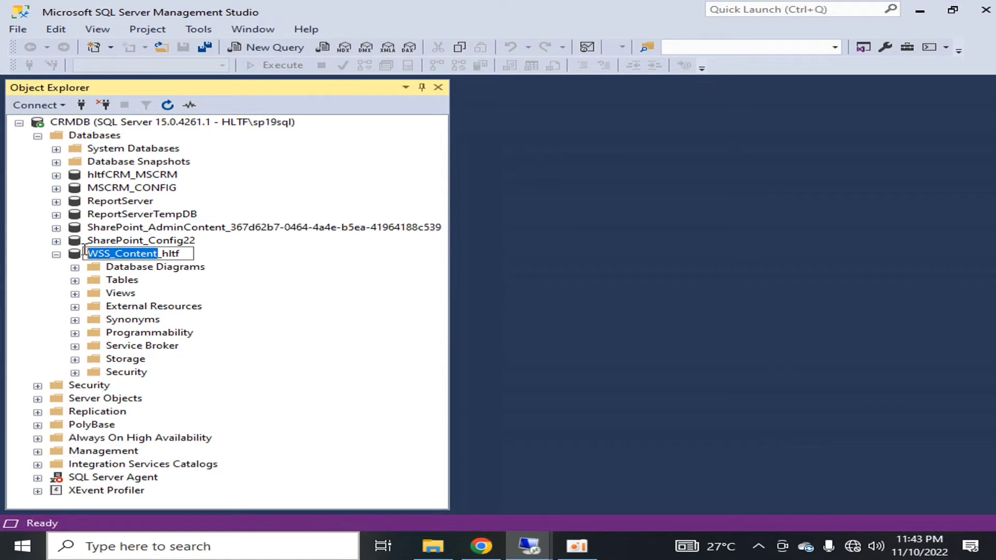
pyautogui.click(147, 254)
pyautogui.moveTo(157, 254)
pyautogui.mouseDown()
pyautogui.moveTo(184, 253)
pyautogui.moveTo(157, 254)
pyautogui.mouseUp()
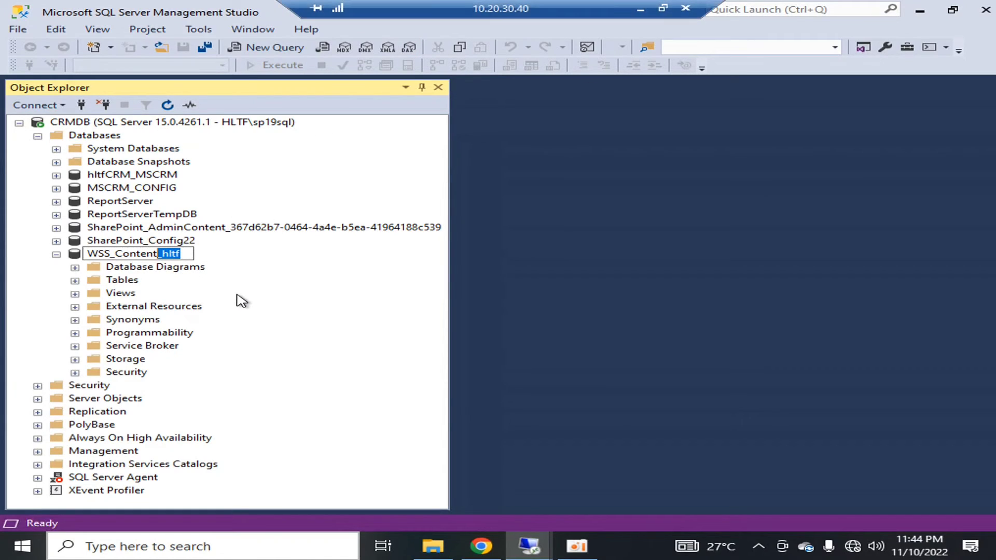
pyautogui.press('Return')
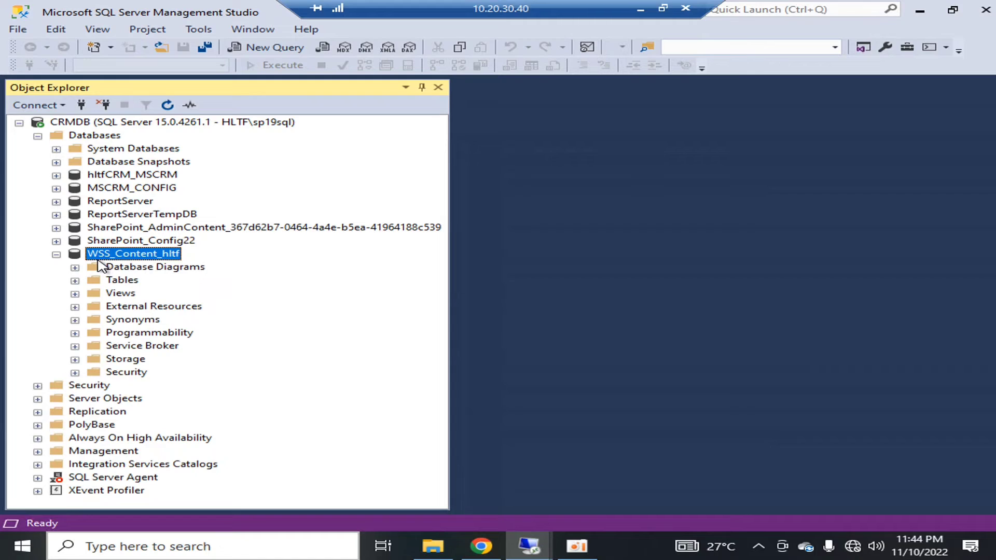
pyautogui.click(56, 254)
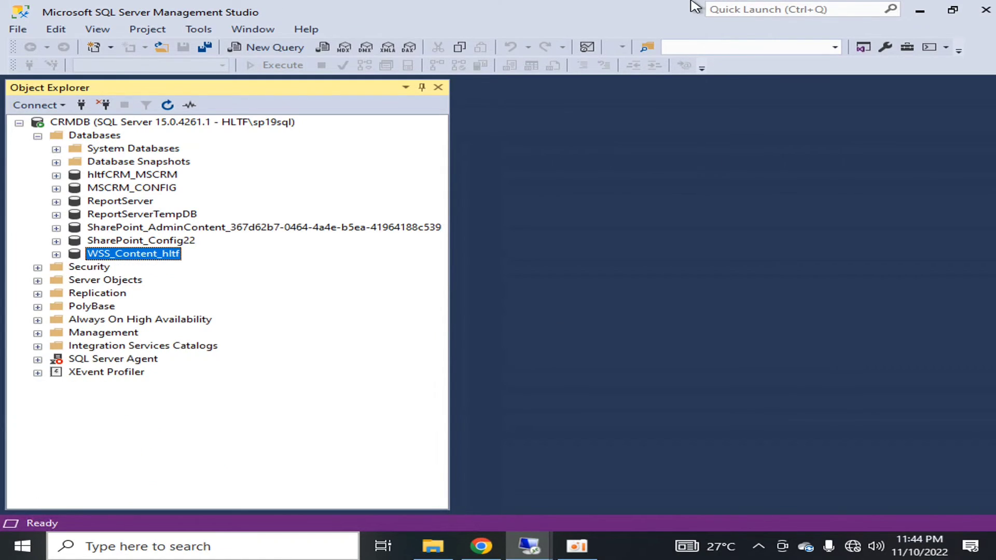
pyautogui.click(656, 12)
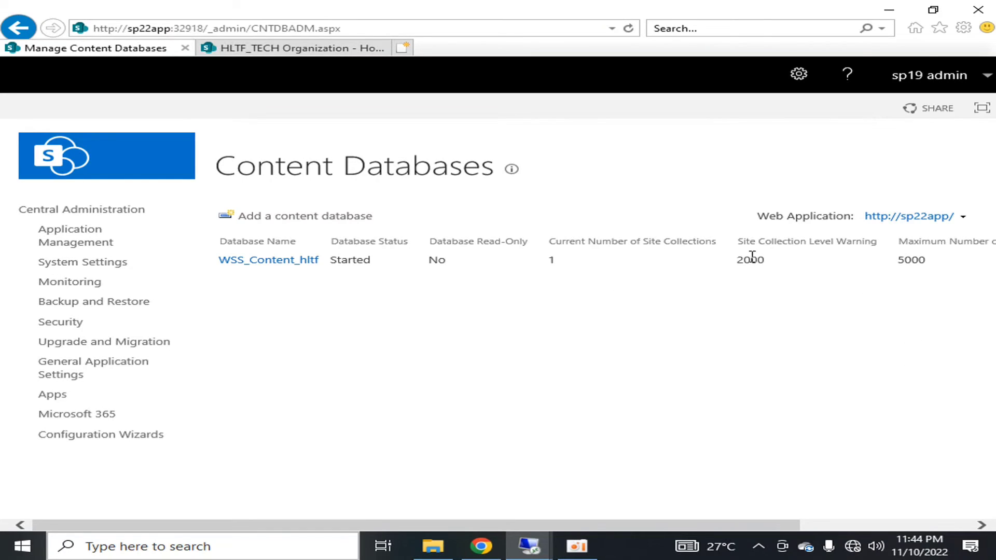
# Step: Check WSS_Content_hltf's 5000 maximum site collections, then return to the HLTF_TECH Organization site
pyautogui.moveTo(765, 524); pyautogui.dragTo(935, 525)
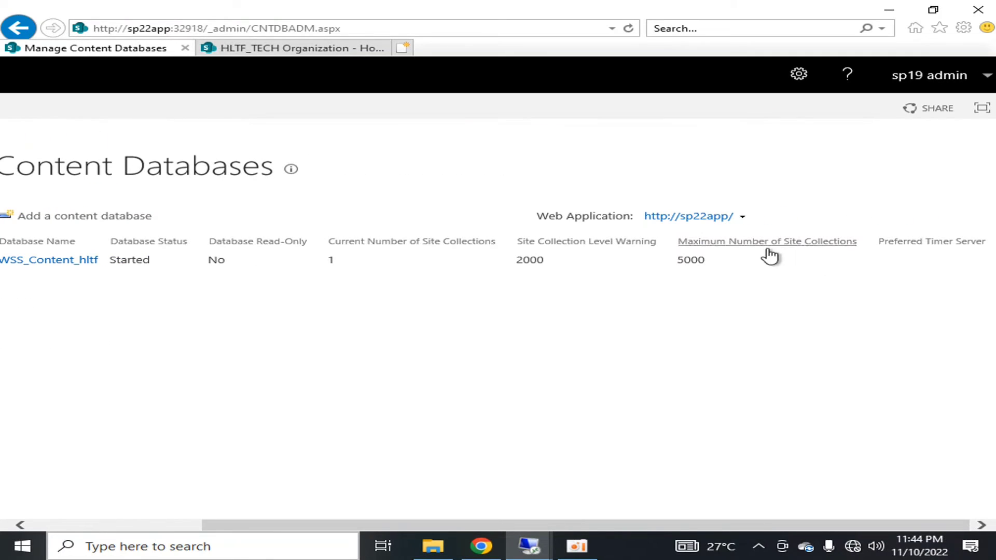
pyautogui.moveTo(676, 264); pyautogui.dragTo(732, 329)
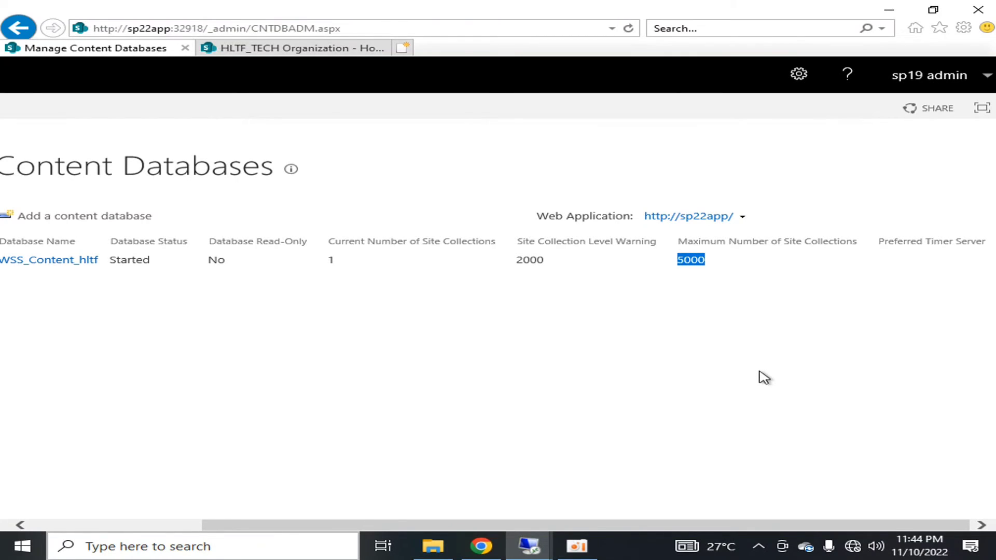
pyautogui.moveTo(730, 526); pyautogui.dragTo(333, 507)
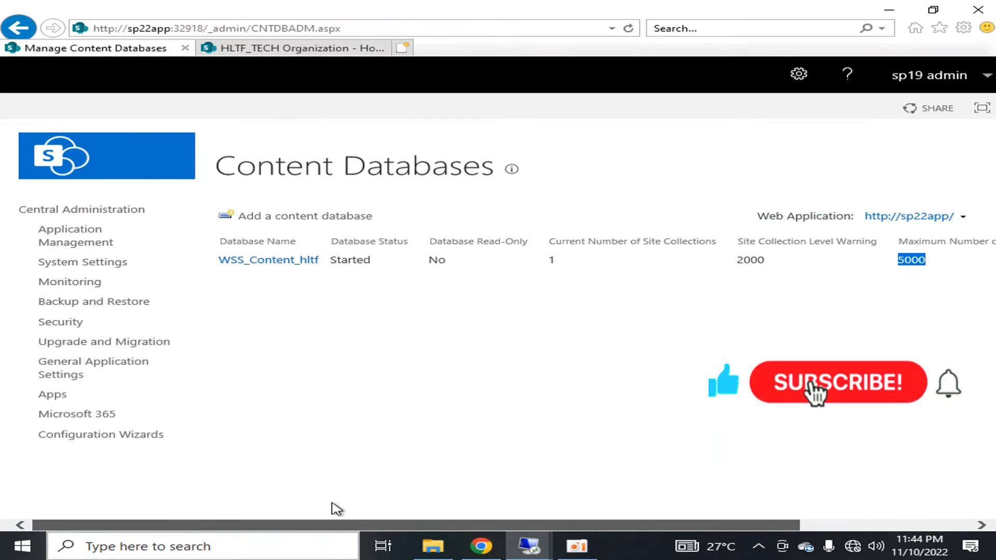
pyautogui.click(132, 212)
pyautogui.click(304, 49)
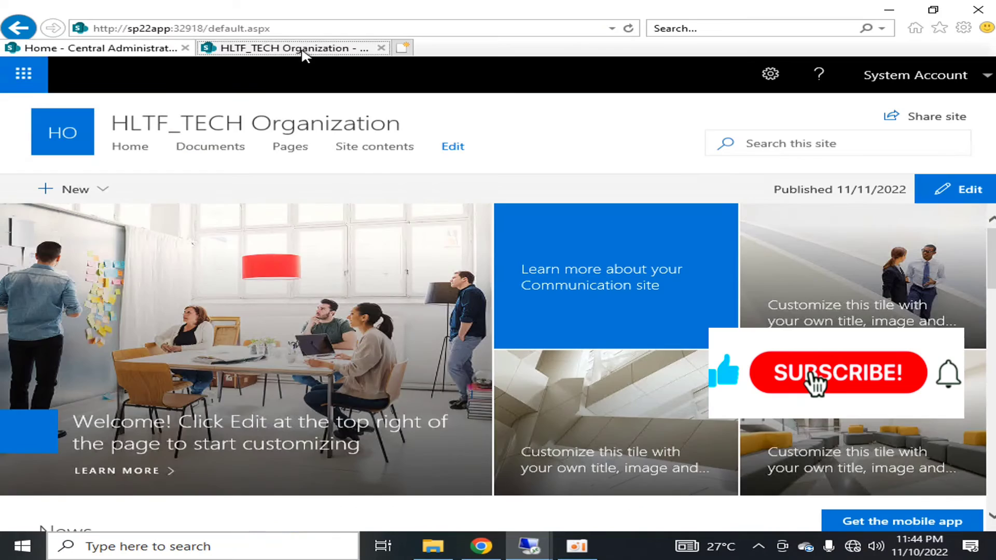